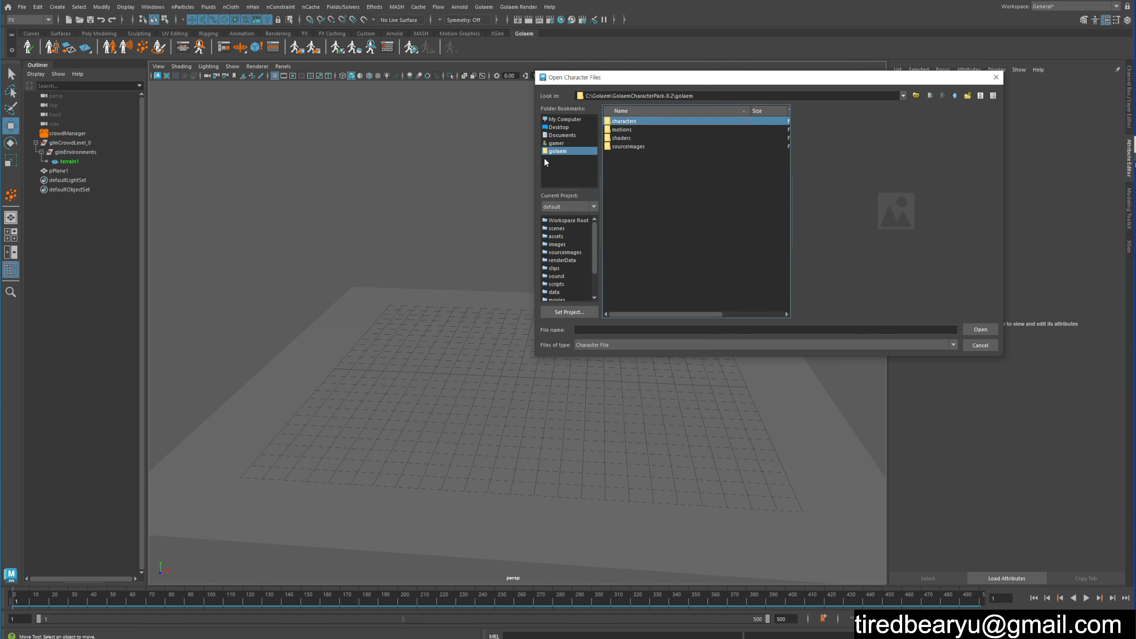
Load the CasualMan_Light.gcha character file from the characters folder of the golaem character pack.
click(562, 152)
click(563, 144)
click(563, 151)
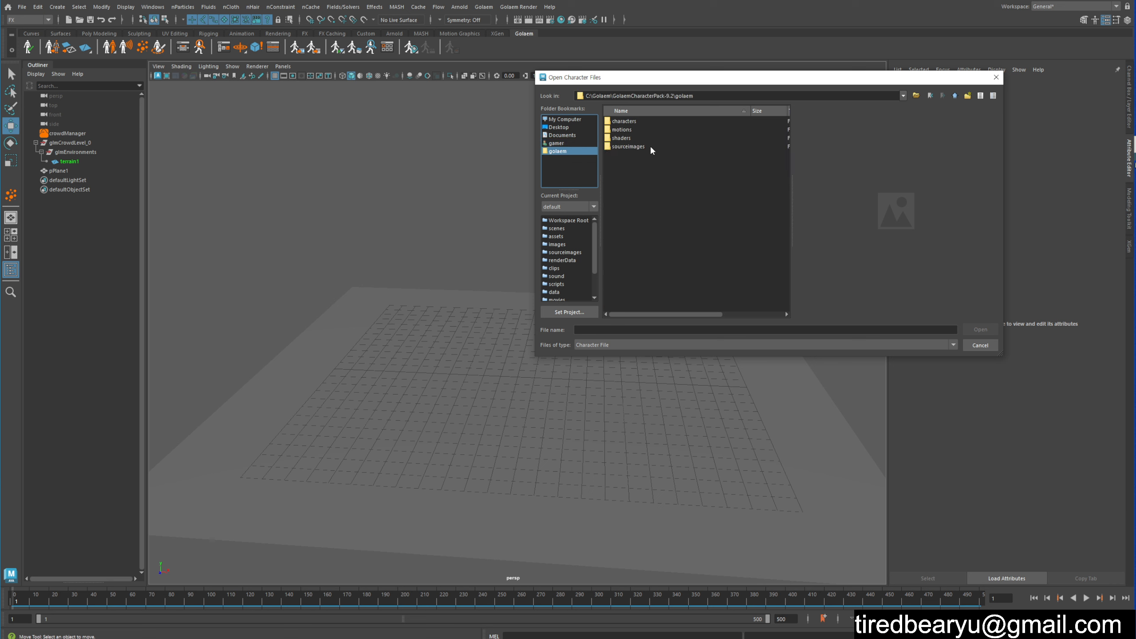
double_click(630, 123)
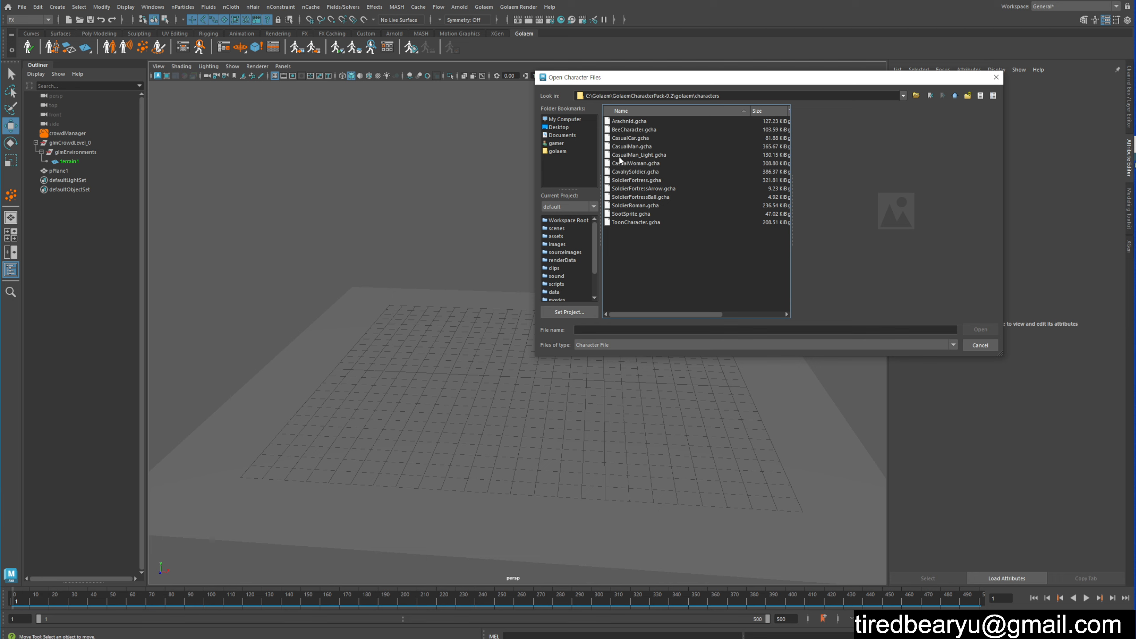
click(666, 153)
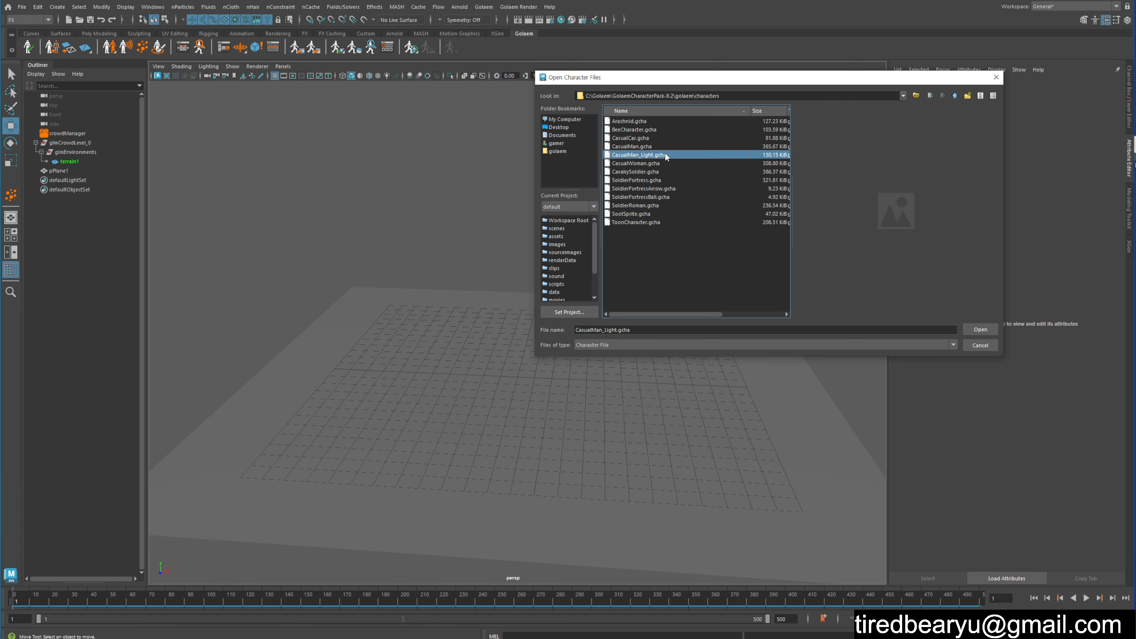
double_click(654, 154)
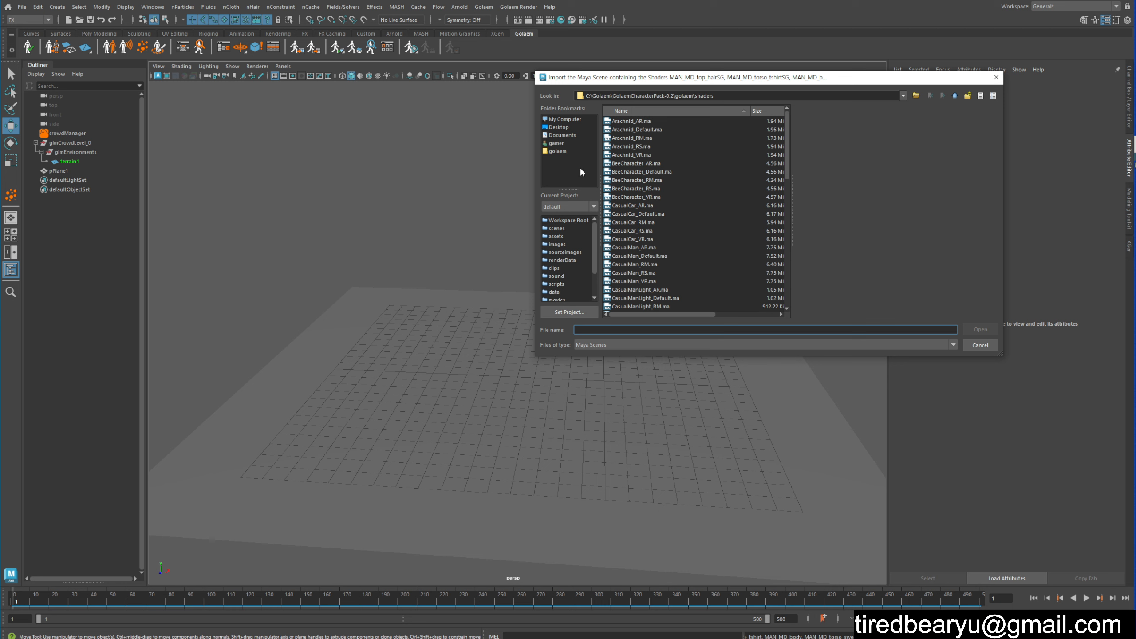
Import the character's shaders from CasualManLight_AR.ma in the golaem shaders folder.
click(558, 152)
double_click(646, 124)
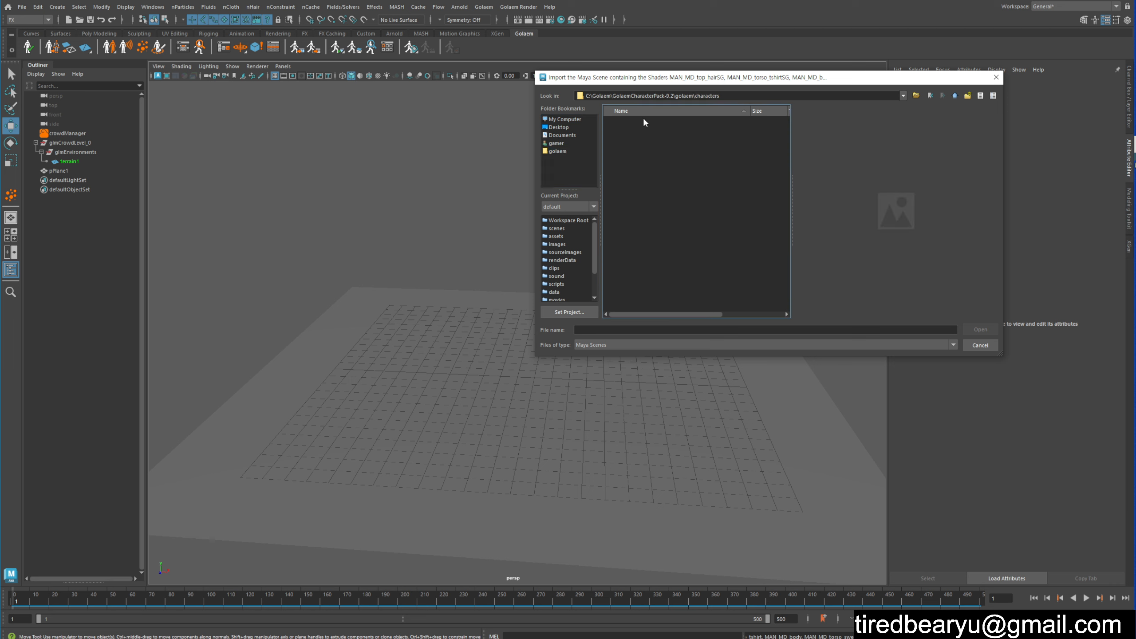
click(955, 96)
double_click(624, 138)
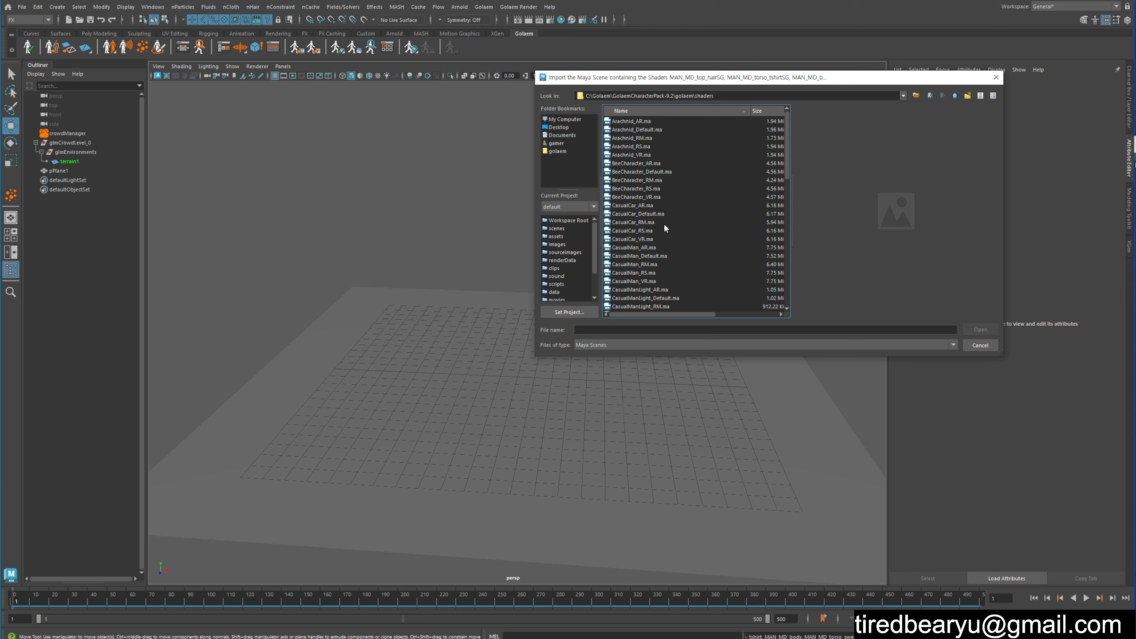
scroll(664, 228, down, 3)
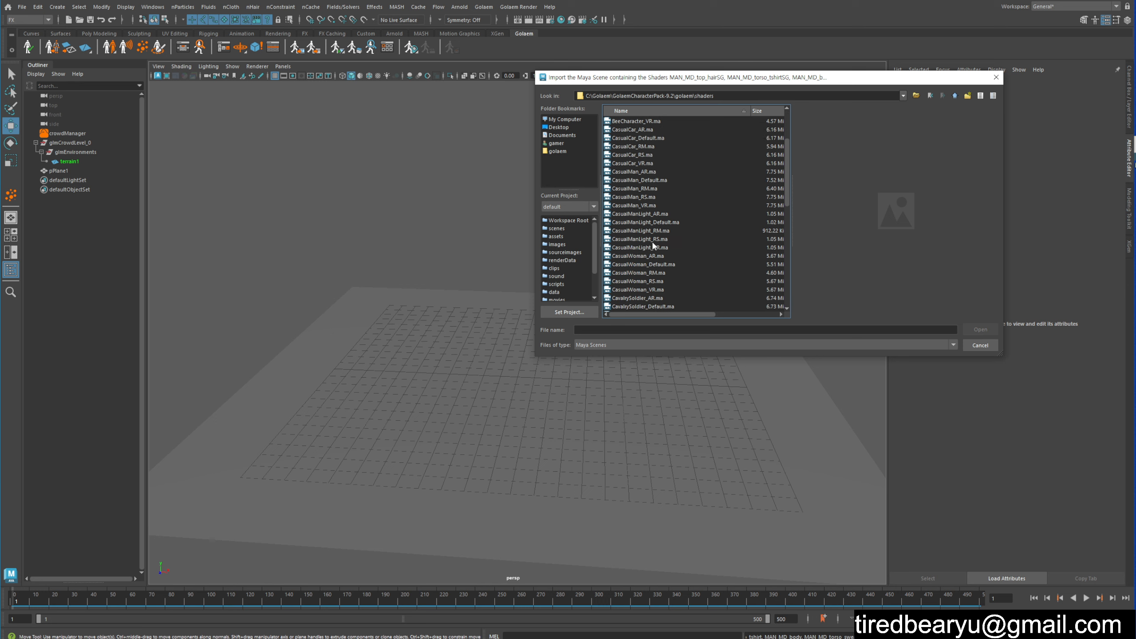
click(660, 215)
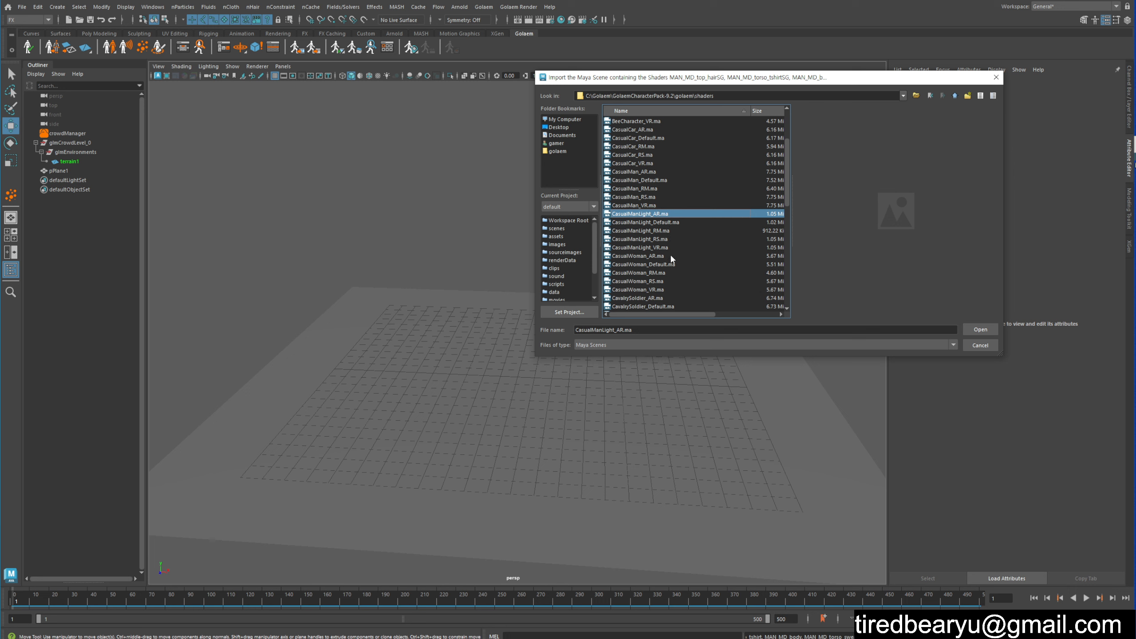
double_click(676, 218)
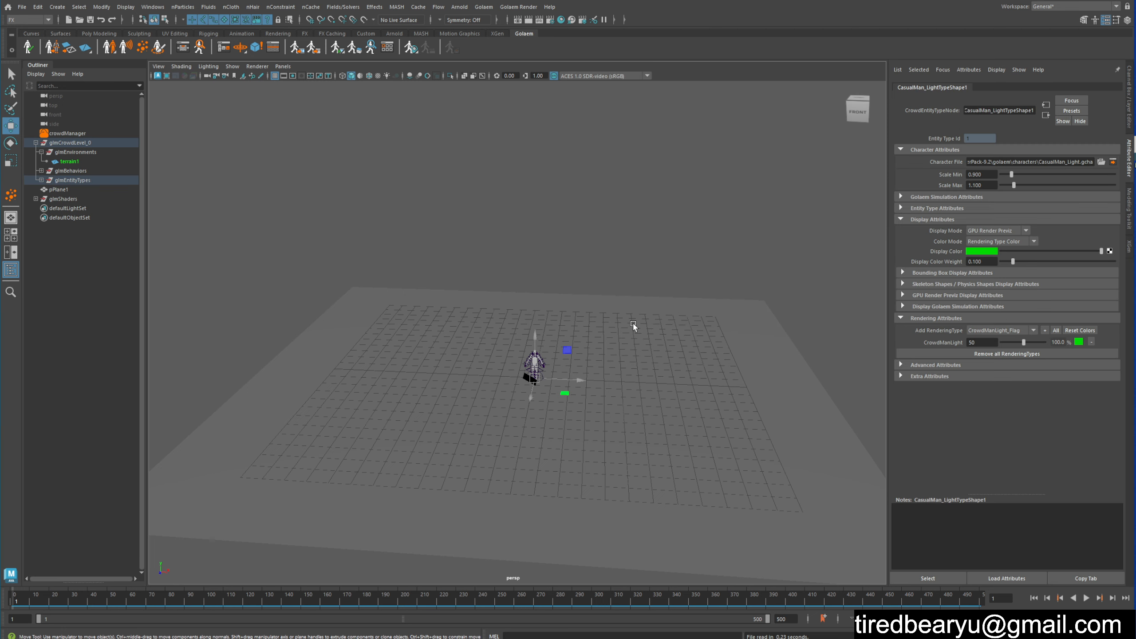
Place a population tool on the terrain beside the imported character.
alt+drag(591, 336, 589, 316)
alt+right_drag(590, 316, 870, 373)
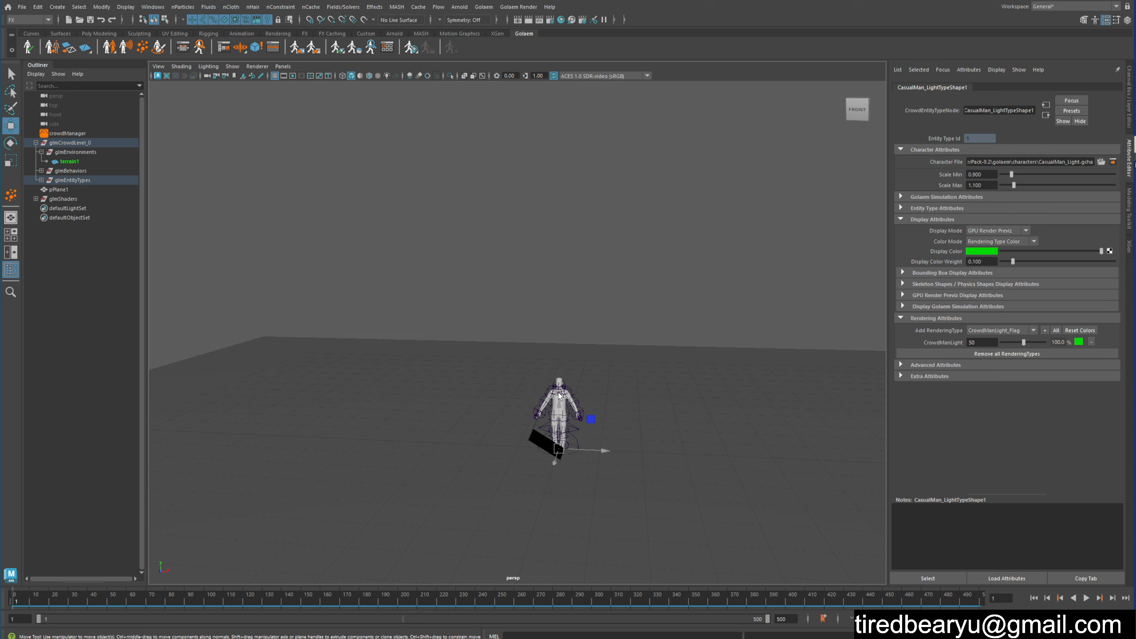
alt+drag(585, 430, 563, 336)
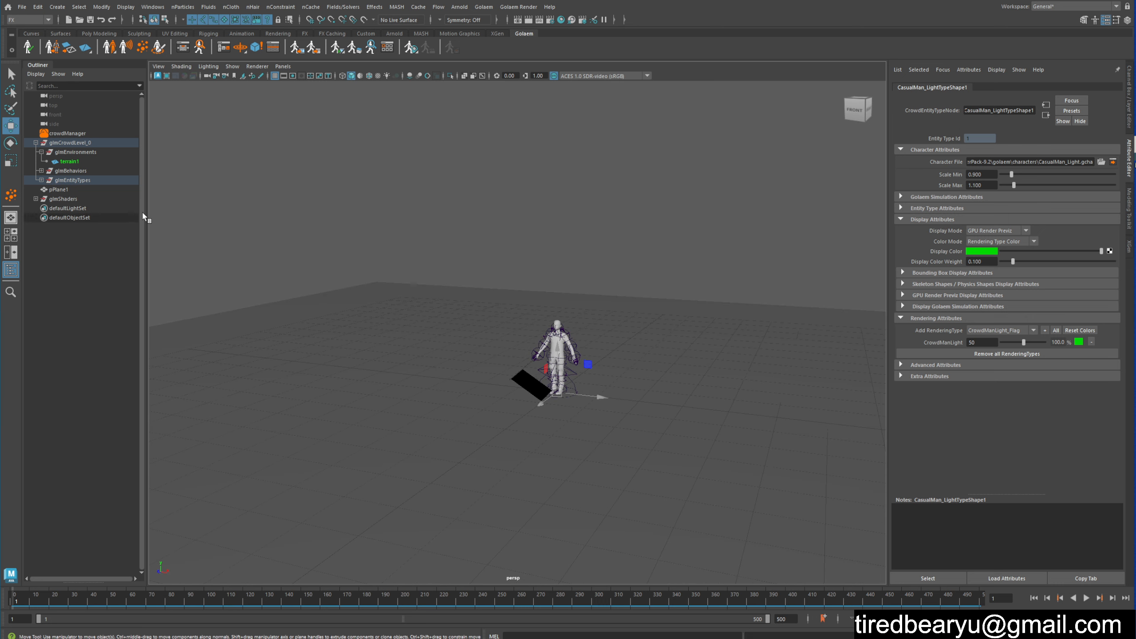
scroll(601, 377, down, 3)
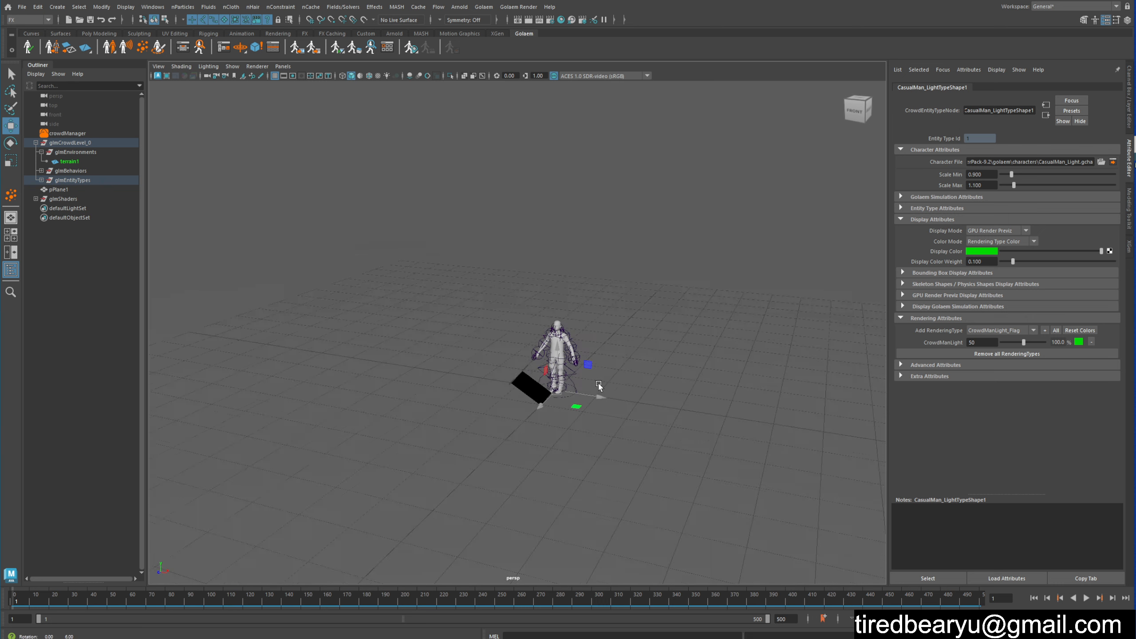
alt+drag(421, 342, 449, 340)
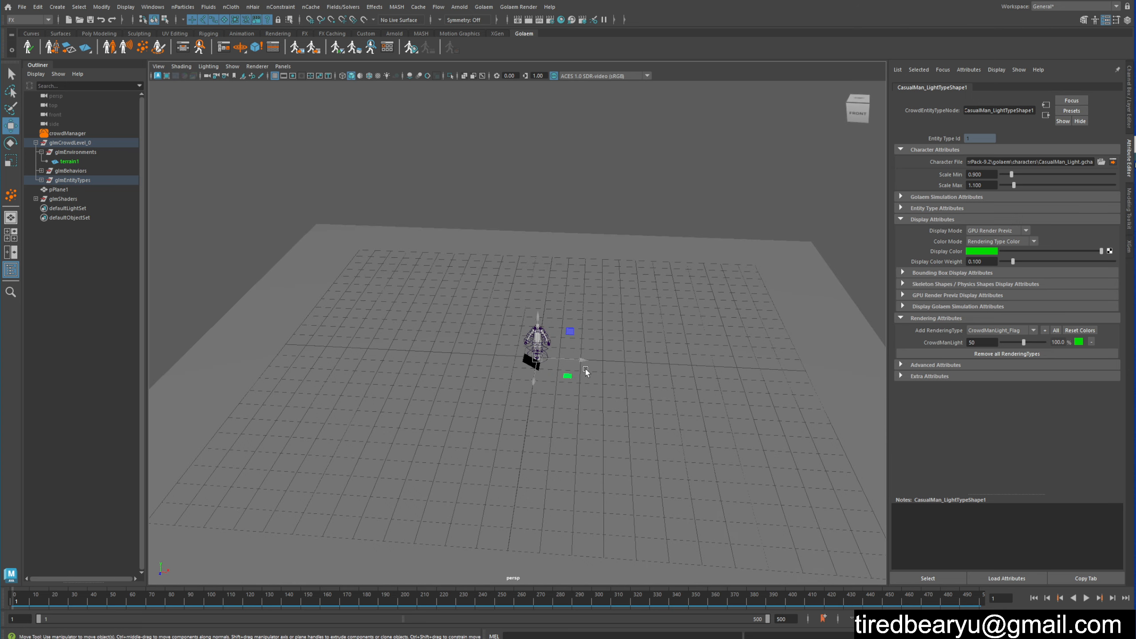
alt+middle_drag(567, 360, 514, 292)
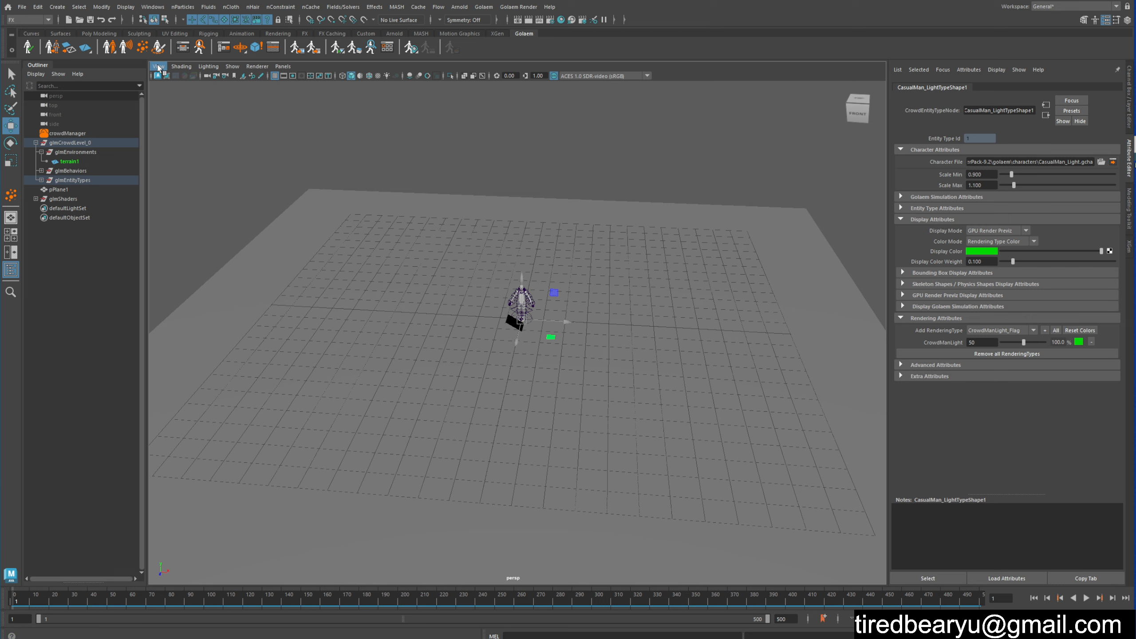
click(142, 48)
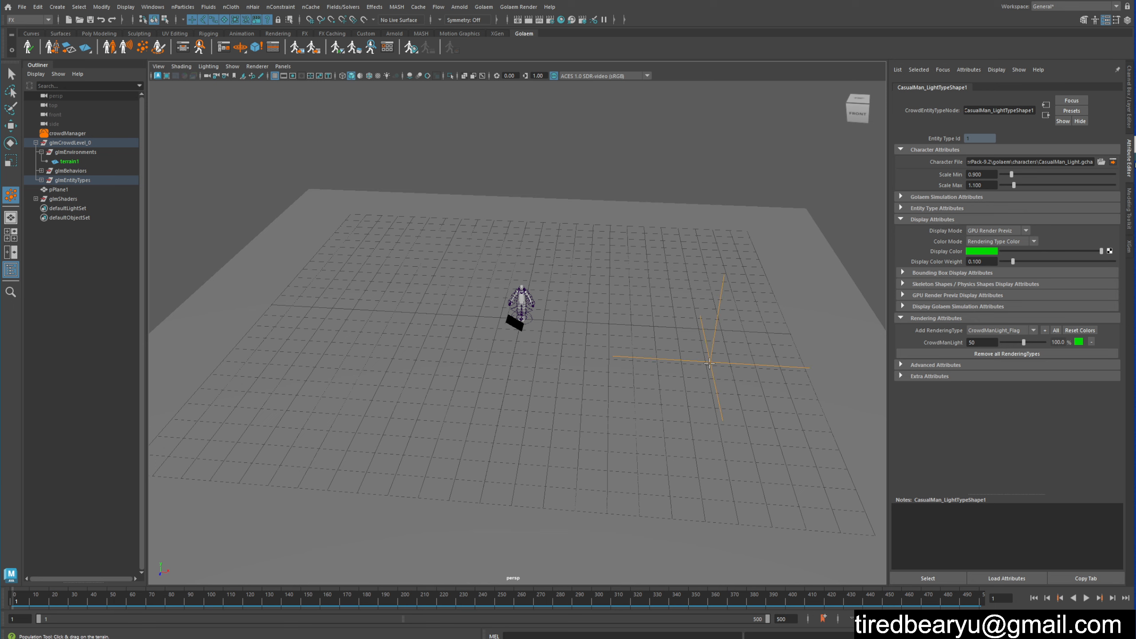
drag(730, 512, 641, 357)
Set the population to 123 slots spread over 25 columns and 28 rows.
mouse_move(661, 479)
alt+mouse_down()
mouse_move(689, 464)
mouse_move(639, 455)
mouse_move(665, 472)
alt+mouse_up()
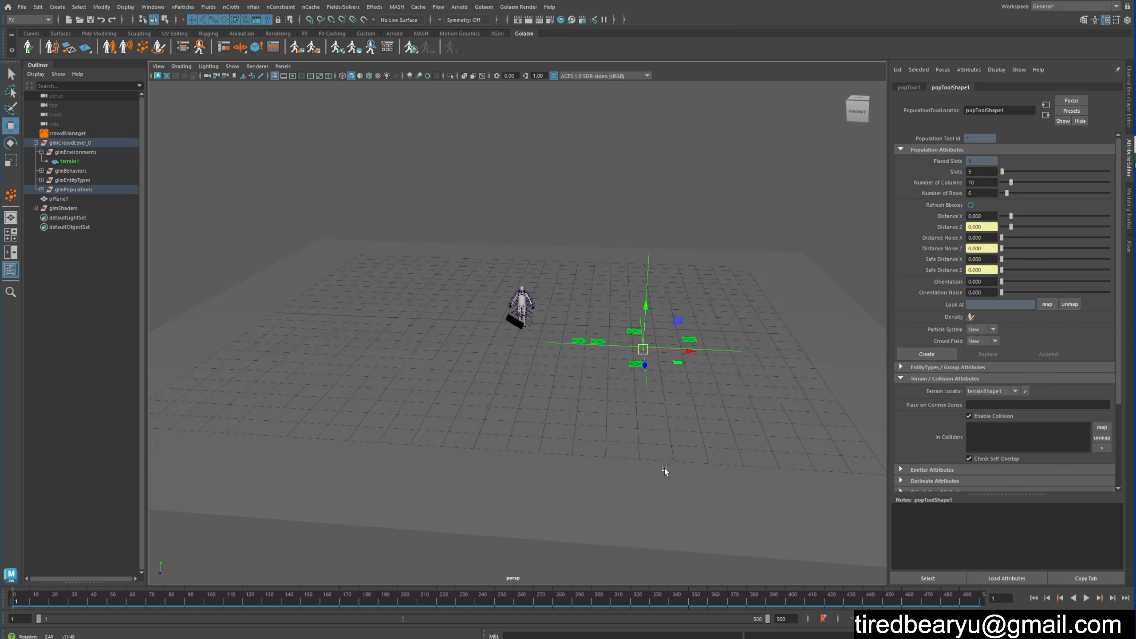
alt+drag(824, 333, 801, 367)
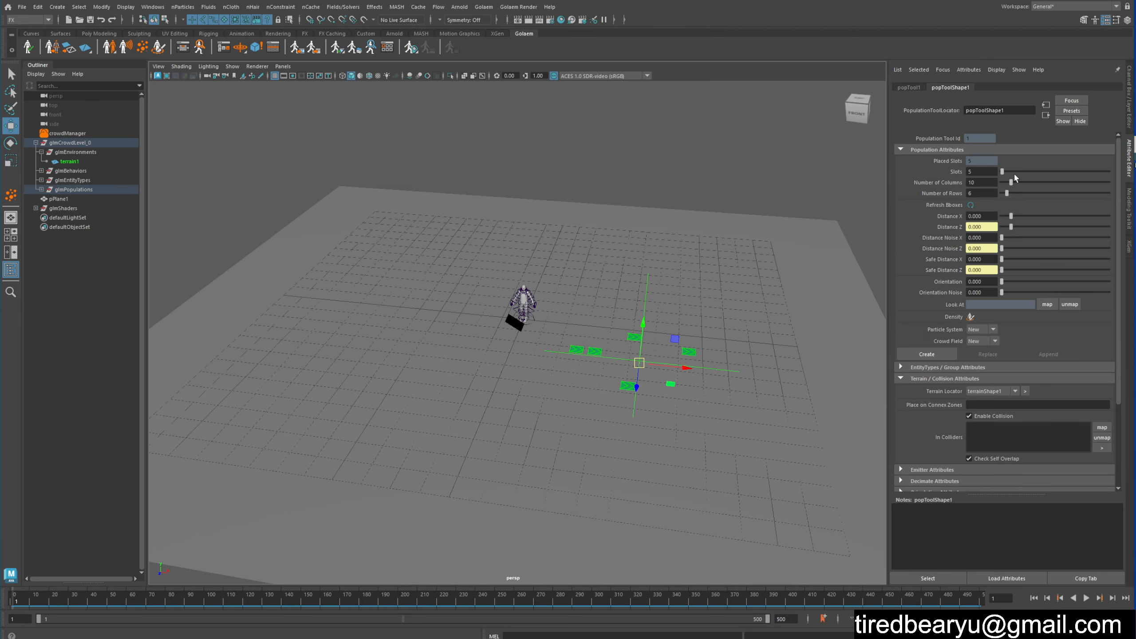
mouse_move(1015, 175)
mouse_down()
mouse_move(1038, 174)
mouse_move(1014, 174)
mouse_up()
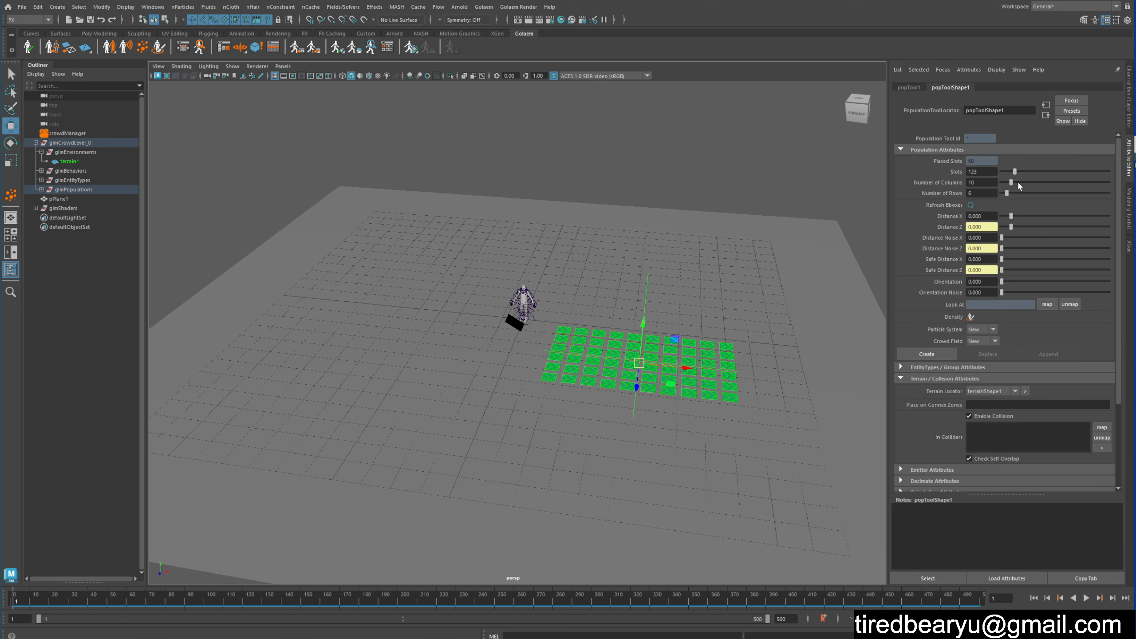
drag(1017, 181, 1032, 193)
alt+drag(753, 349, 759, 297)
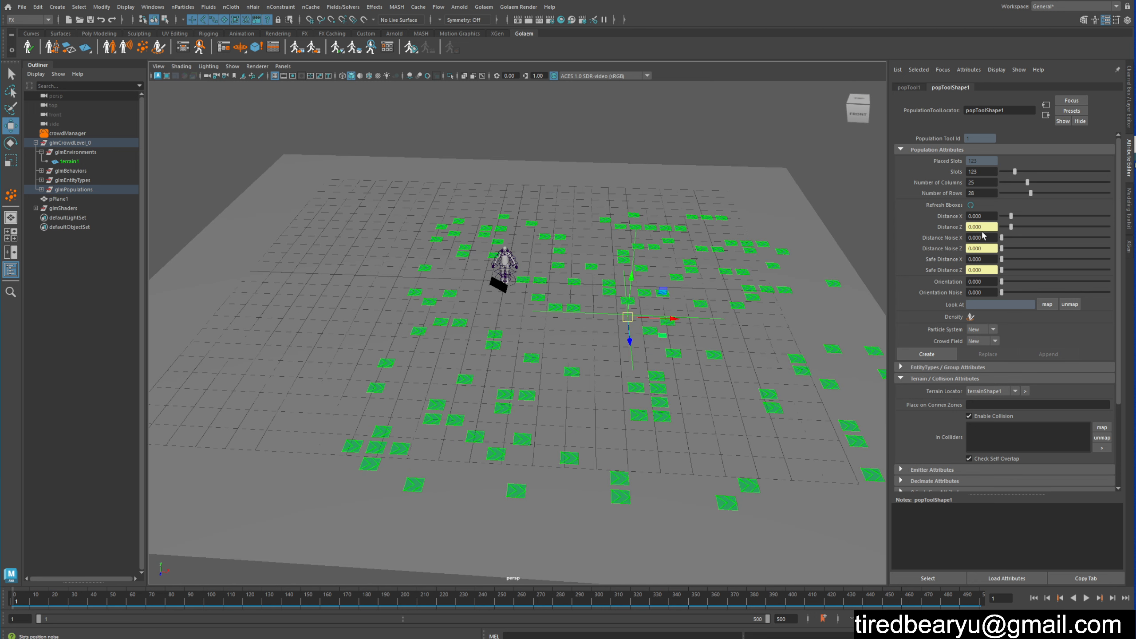
Raise the population's orientation noise to about 0.586 to vary which way the slots face.
drag(1002, 292, 1030, 292)
click(1039, 293)
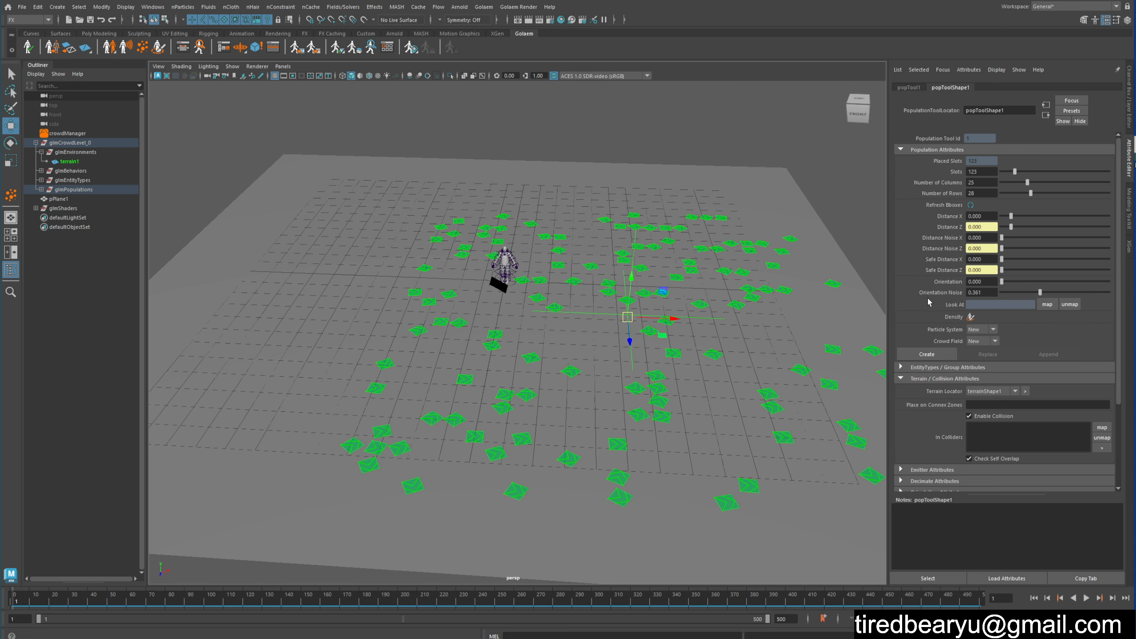
drag(1040, 292, 1065, 299)
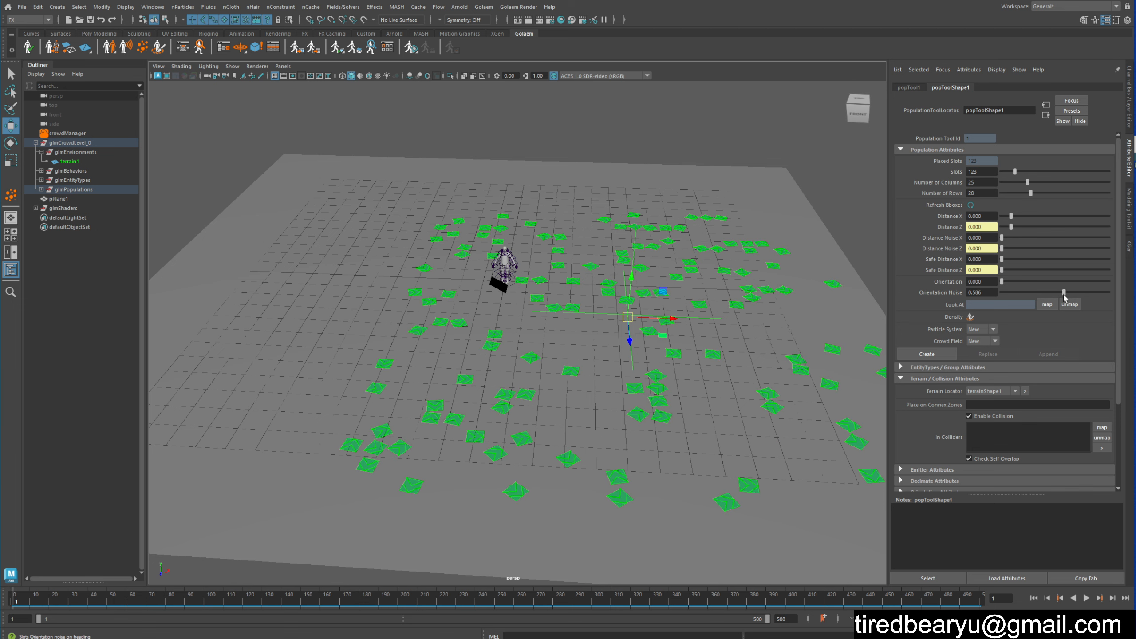
Create a new particle system and crowd field from the population slots.
alt+drag(670, 297, 644, 220)
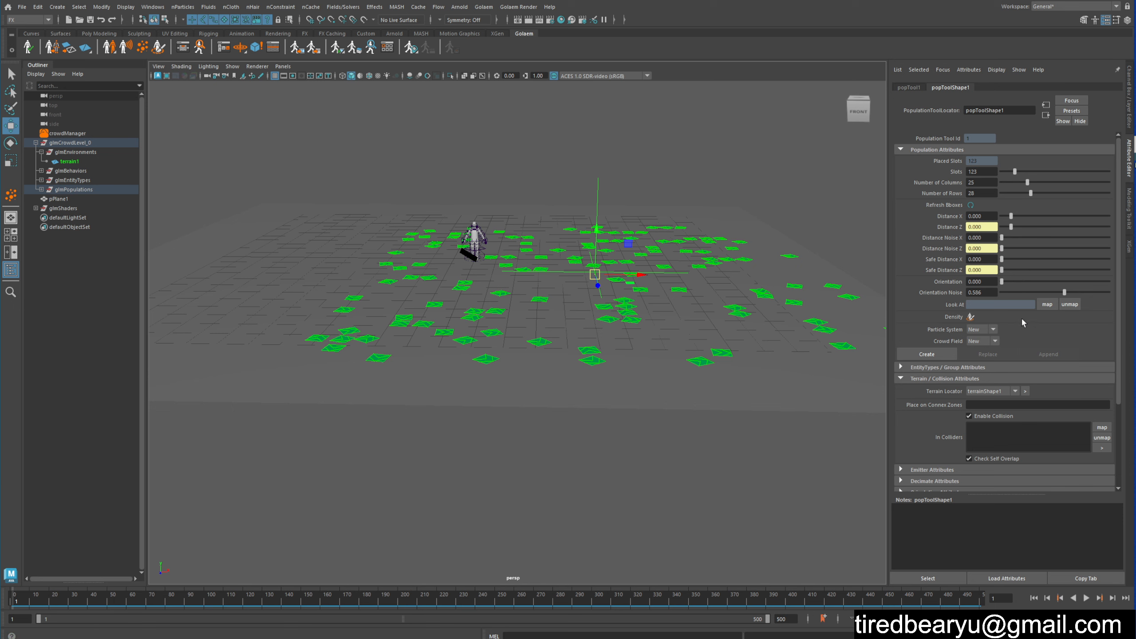
alt+drag(749, 289, 751, 301)
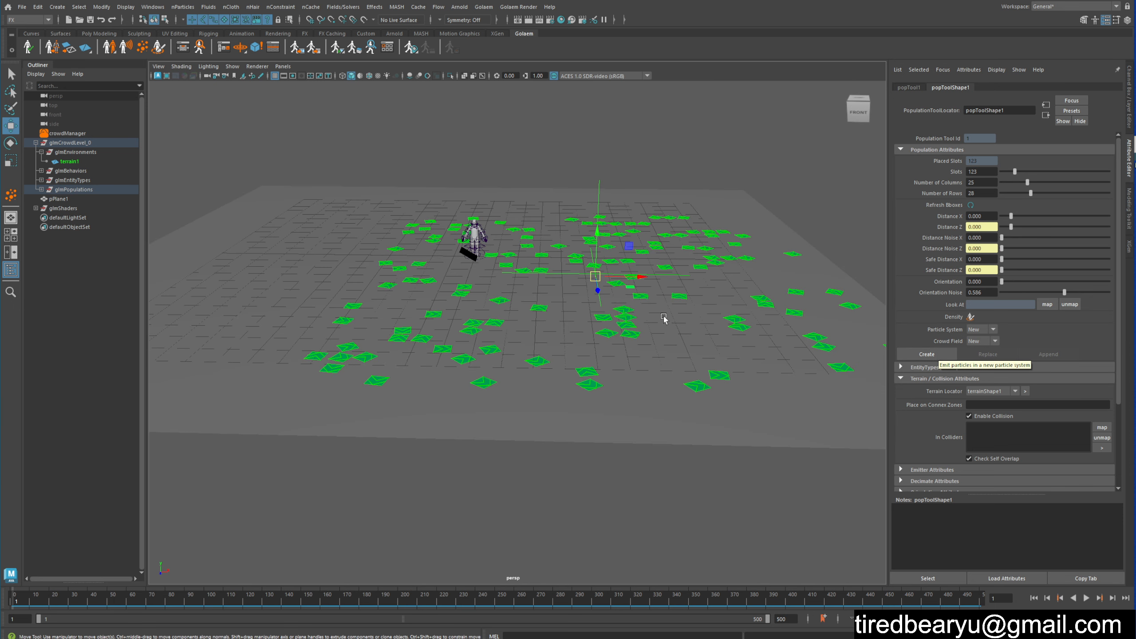
scroll(571, 299, down, 3)
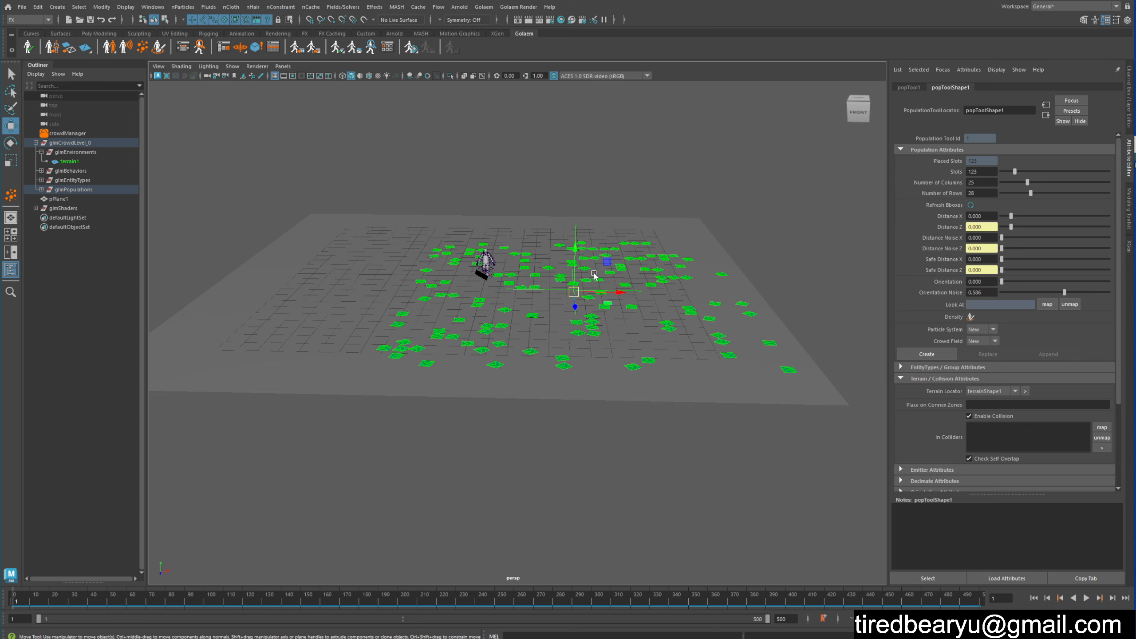
alt+drag(596, 272, 669, 239)
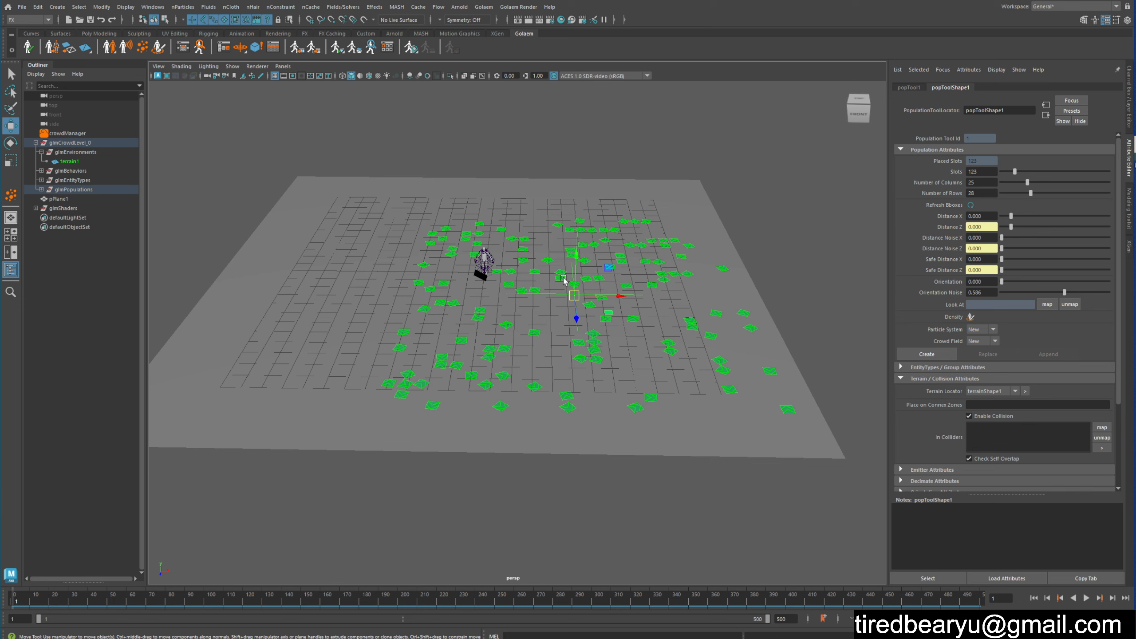
click(927, 355)
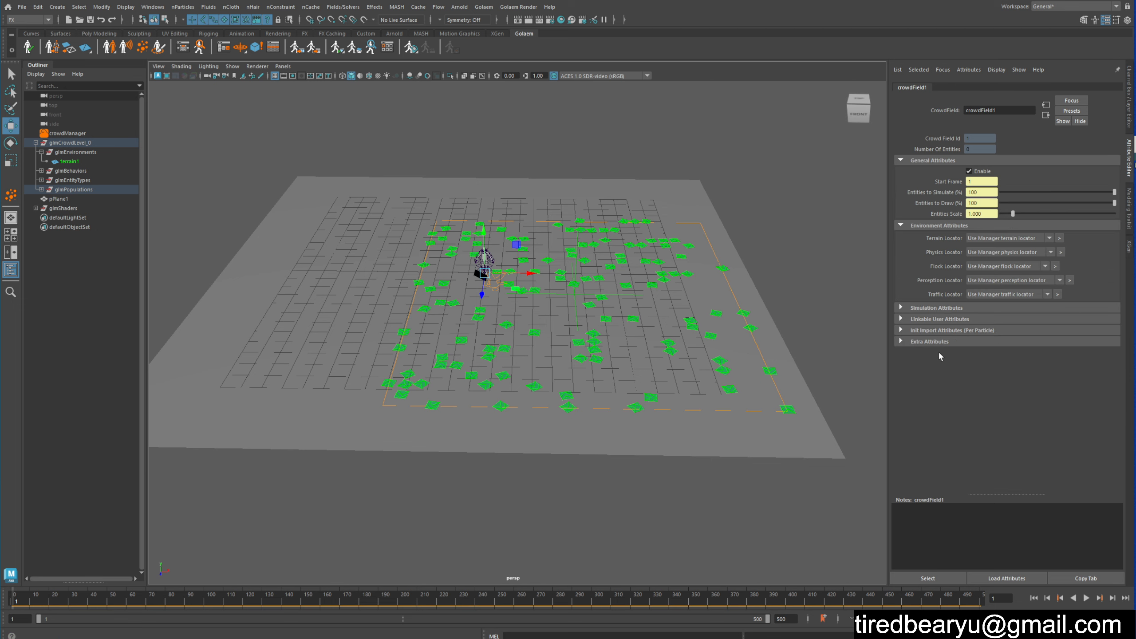
Play the crowd simulation, stop it around frame 52, and examine the generated characters up close.
mouse_move(723, 363)
alt+mouse_down()
mouse_move(723, 348)
mouse_move(717, 361)
alt+mouse_up()
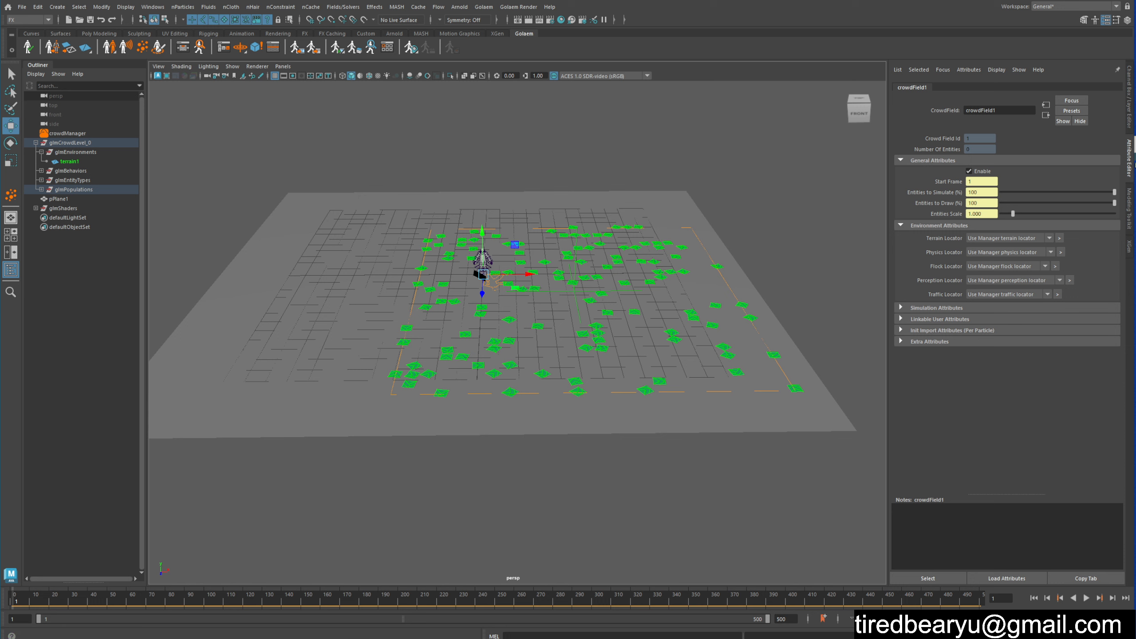
click(1086, 598)
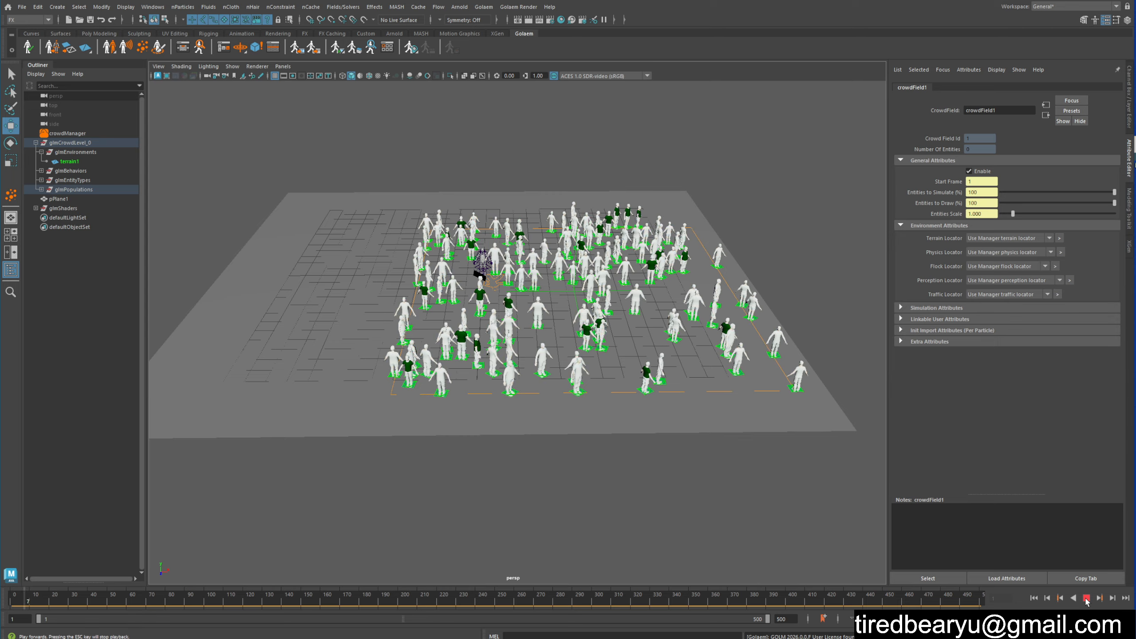
click(1087, 599)
alt+right_drag(687, 465, 804, 480)
alt+drag(804, 479, 755, 454)
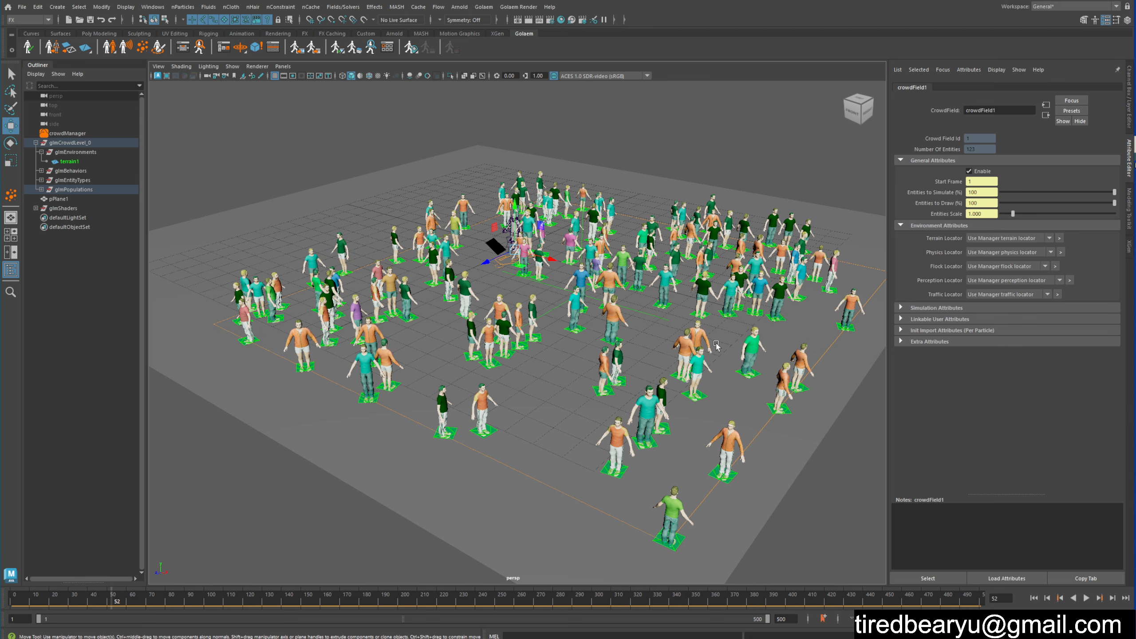
alt+drag(476, 345, 506, 329)
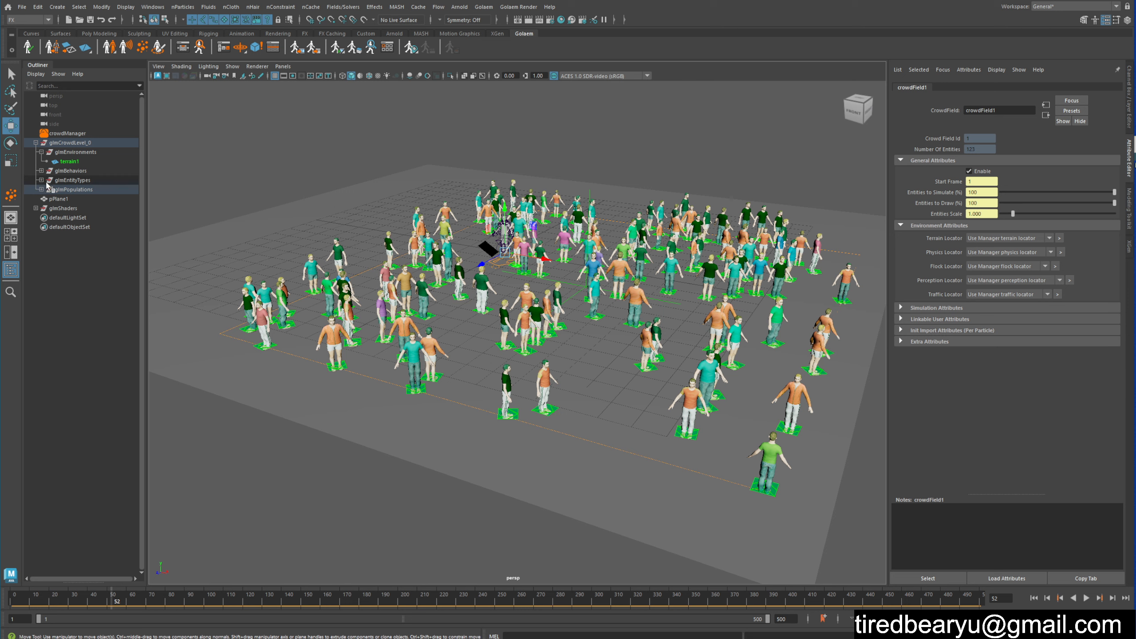
Open the character file of the CasualMan_LightType1 entity type in the Golaem Character Maker.
click(41, 180)
click(62, 190)
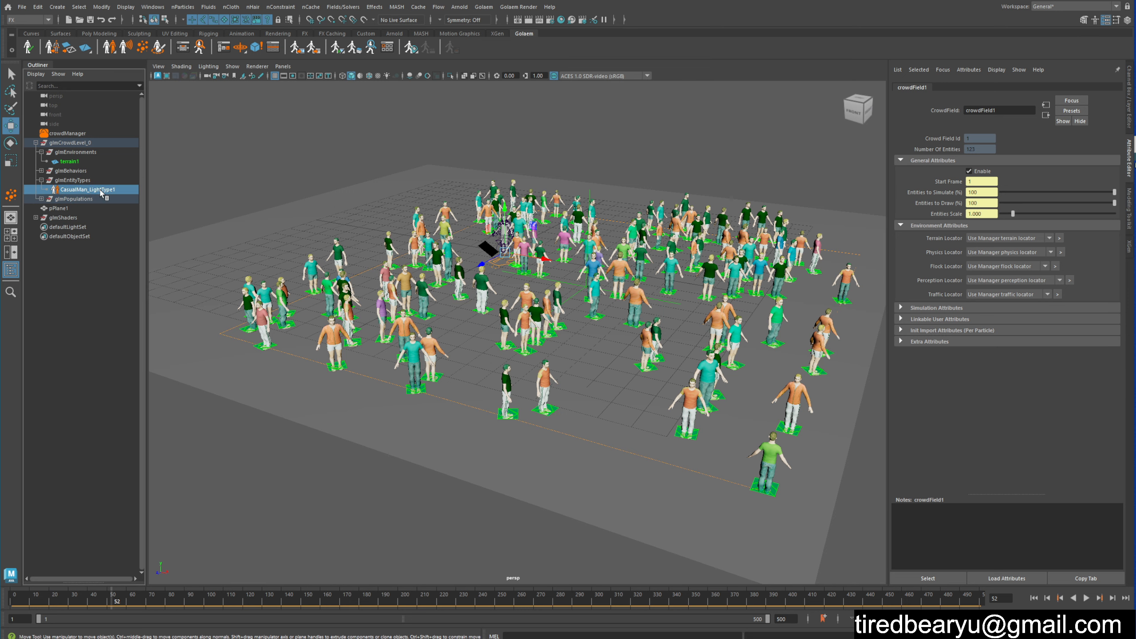
click(1114, 162)
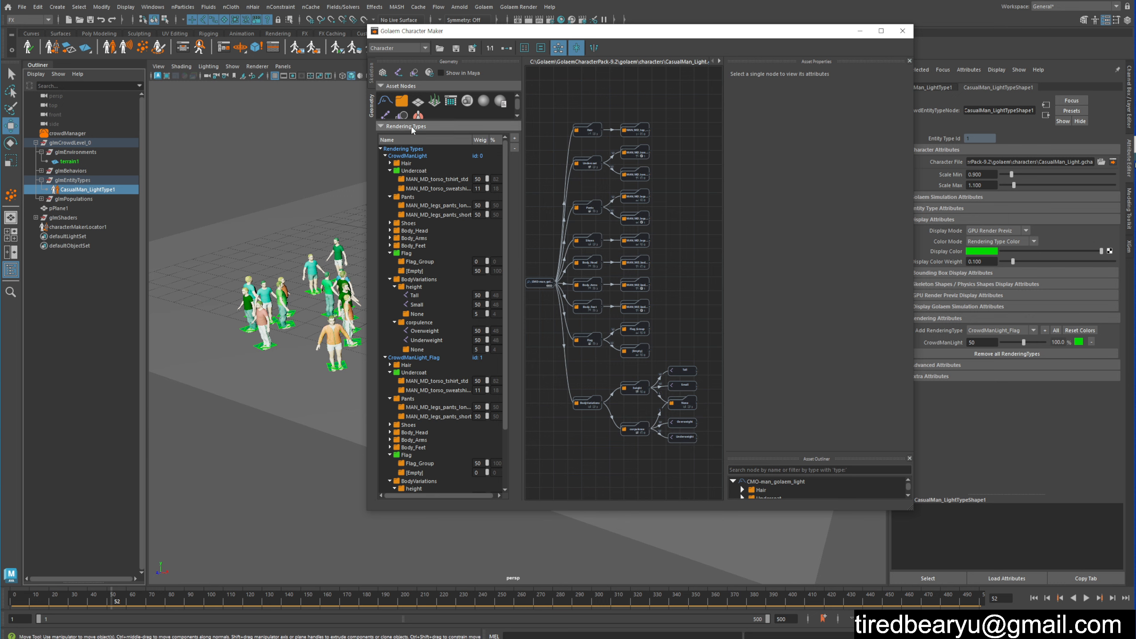
Examine the character's skeleton mapping, return to its geometry assets, and move the Character Maker window lower.
click(371, 79)
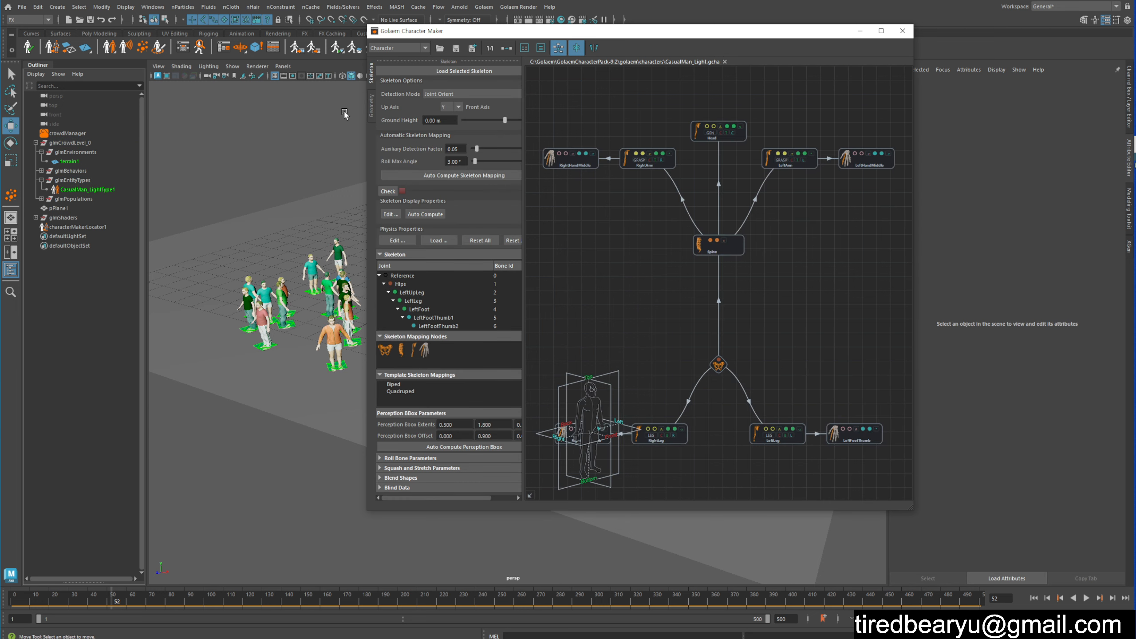
click(372, 109)
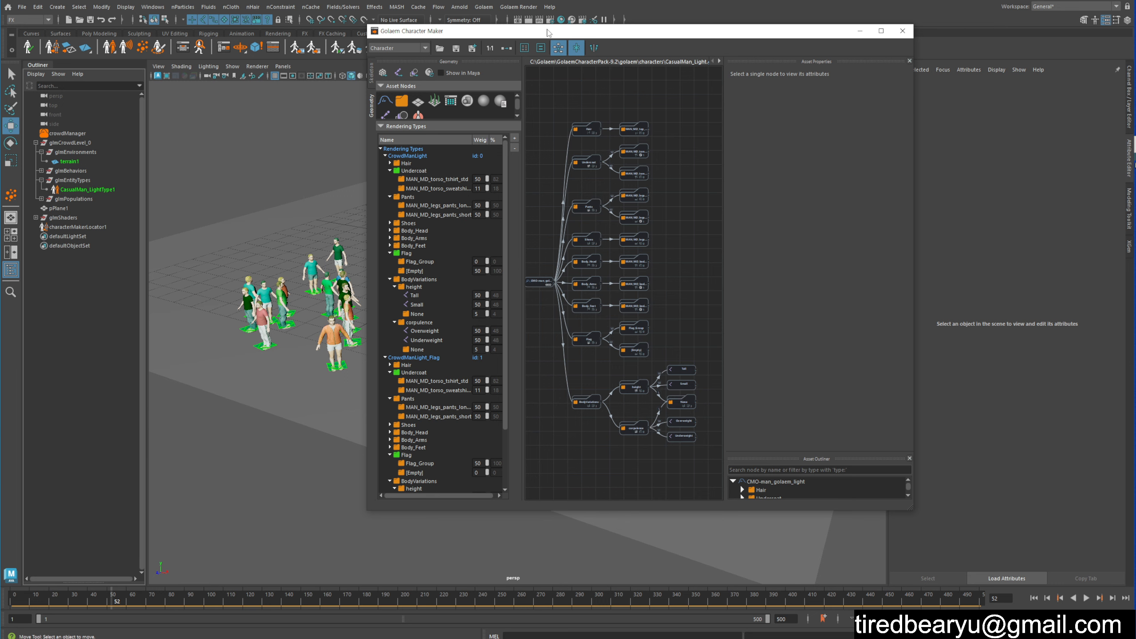
drag(551, 26, 551, 73)
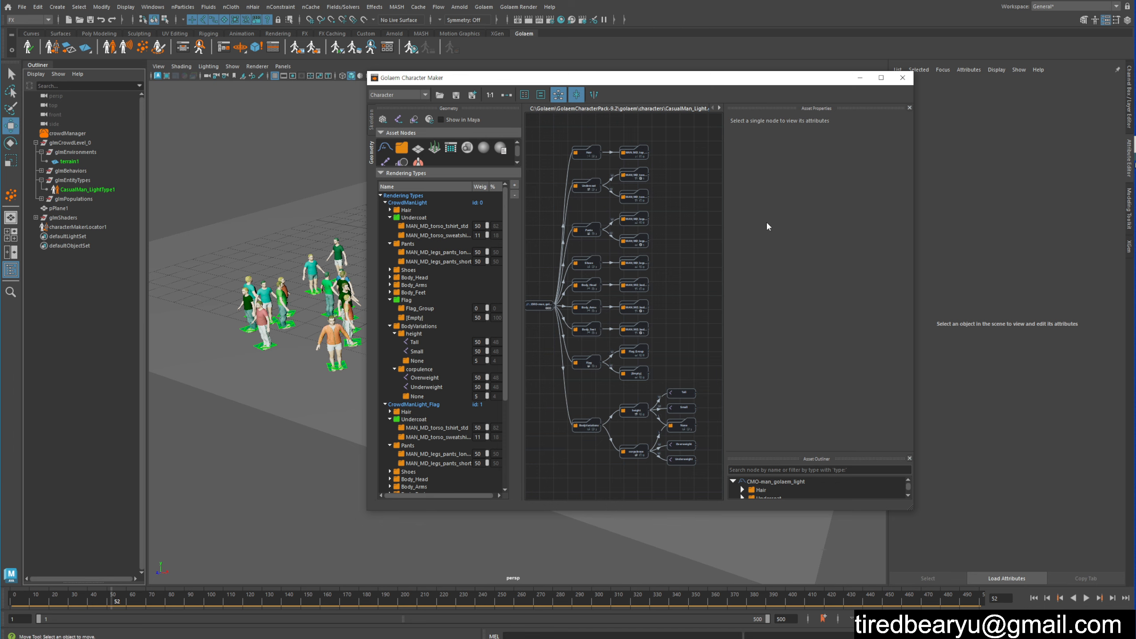
Close the Character Maker, resume the crowd simulation until about frame 64, and examine the whole crowd on the terrain.
click(903, 77)
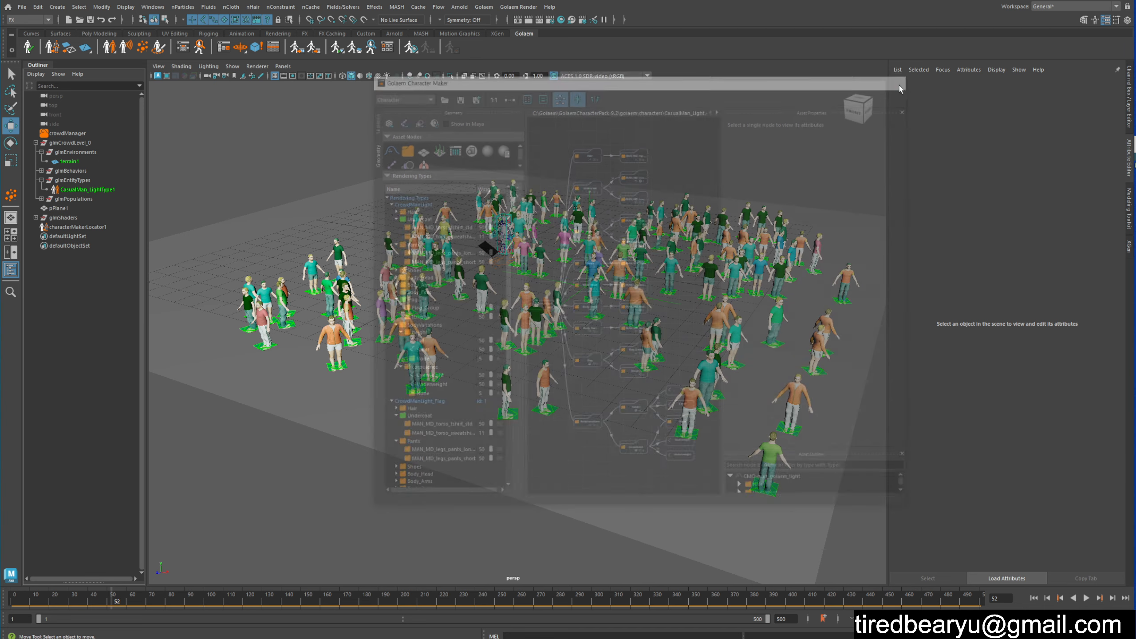
alt+drag(631, 285, 655, 290)
scroll(667, 293, down, 3)
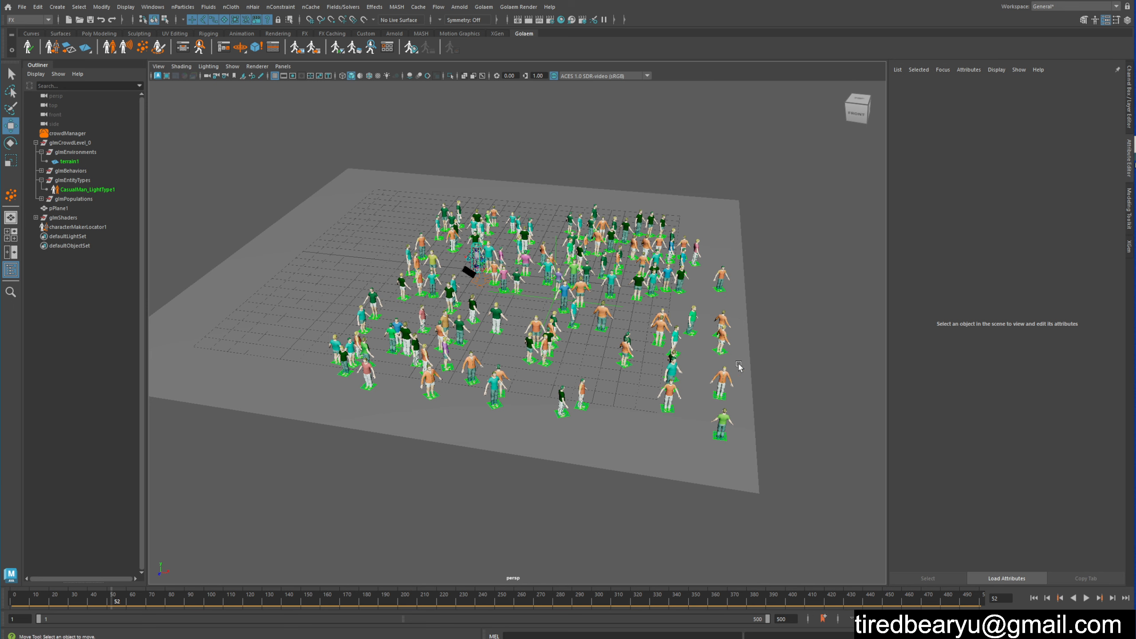
alt+drag(739, 368, 791, 330)
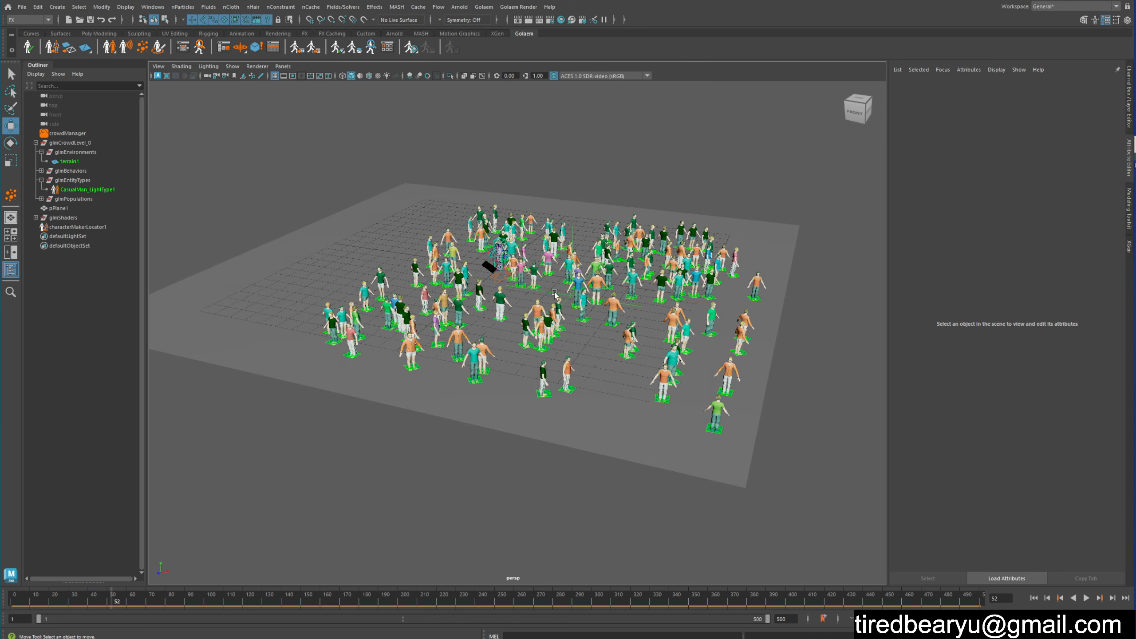
alt+drag(566, 357, 583, 357)
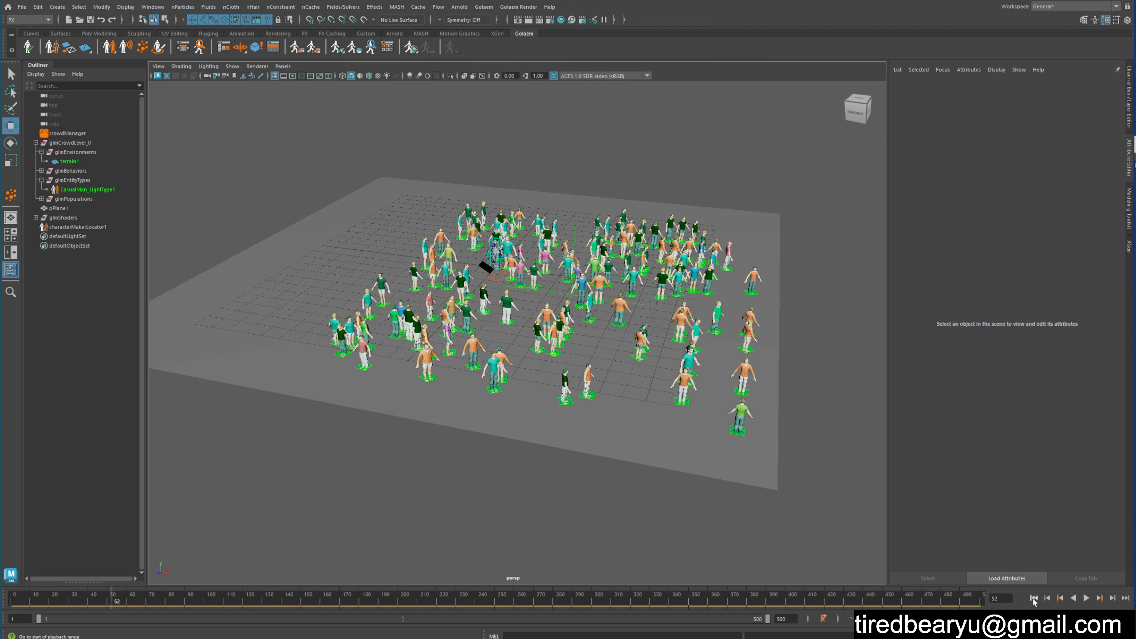
click(1087, 599)
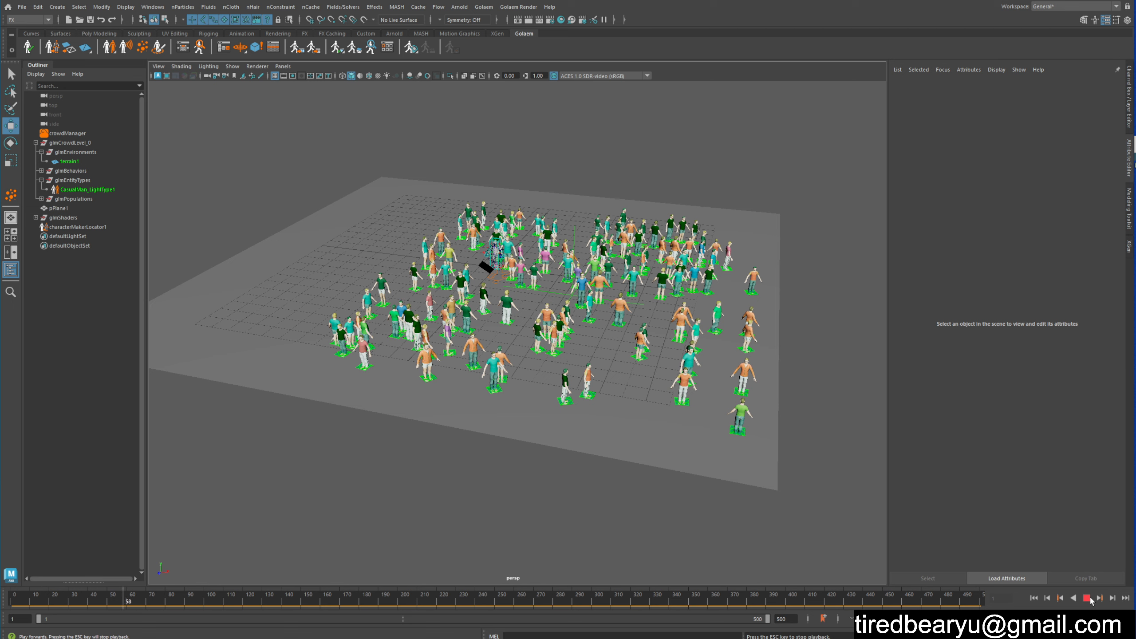
click(1088, 598)
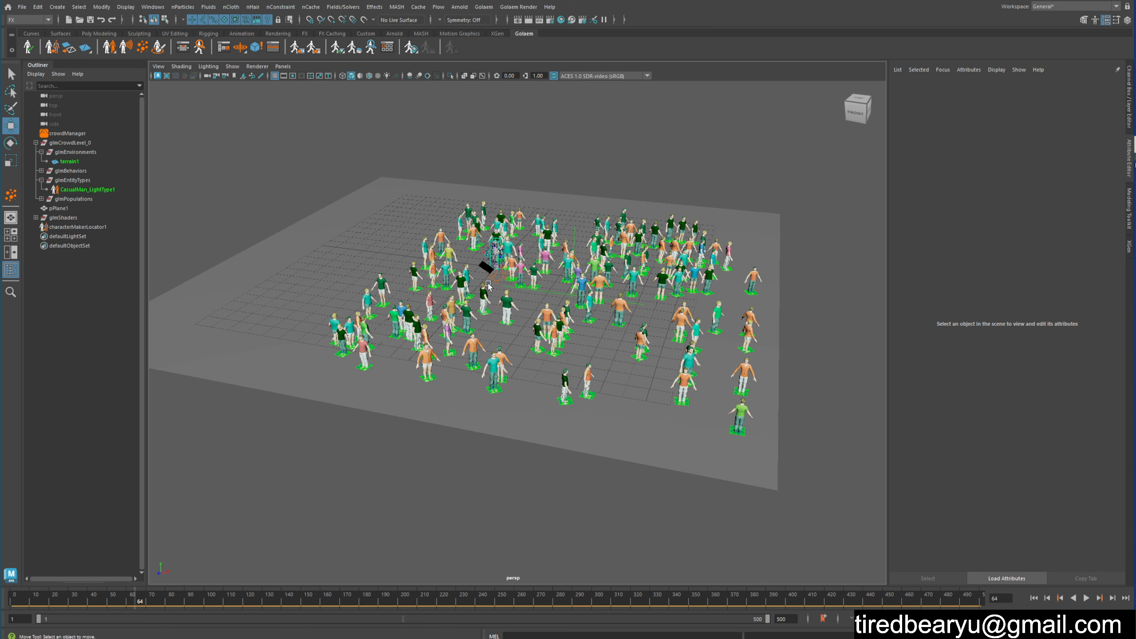
scroll(608, 330, up, 2)
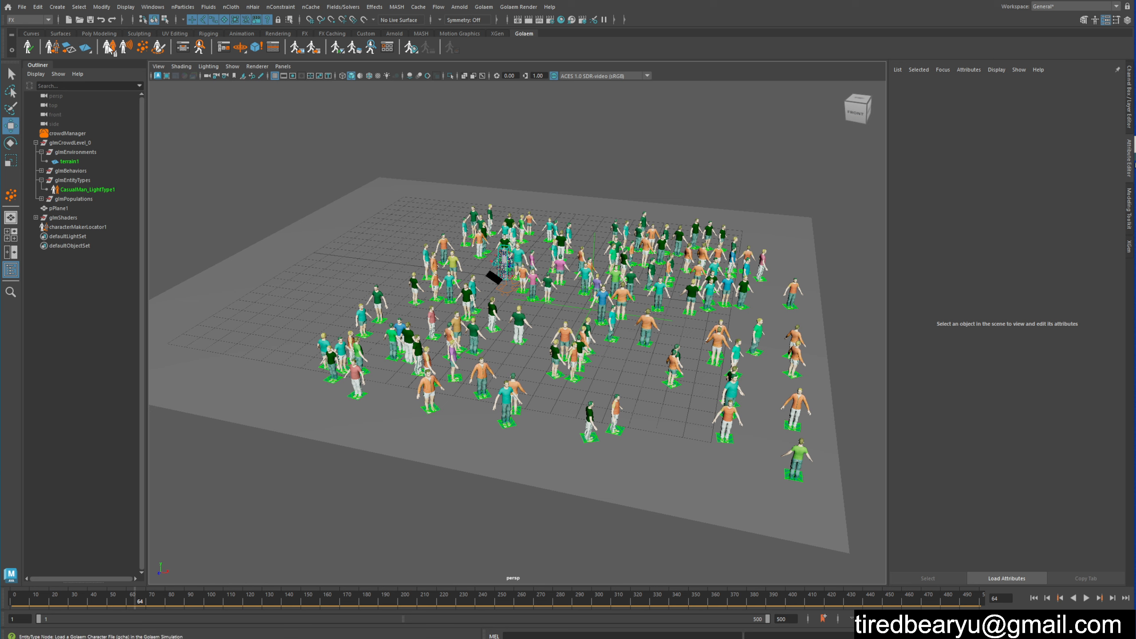
Open the behavior graph of the CasualMan_LightType entity type in the Golaem Behavior Editor and widen its scene nodes outliner.
click(183, 47)
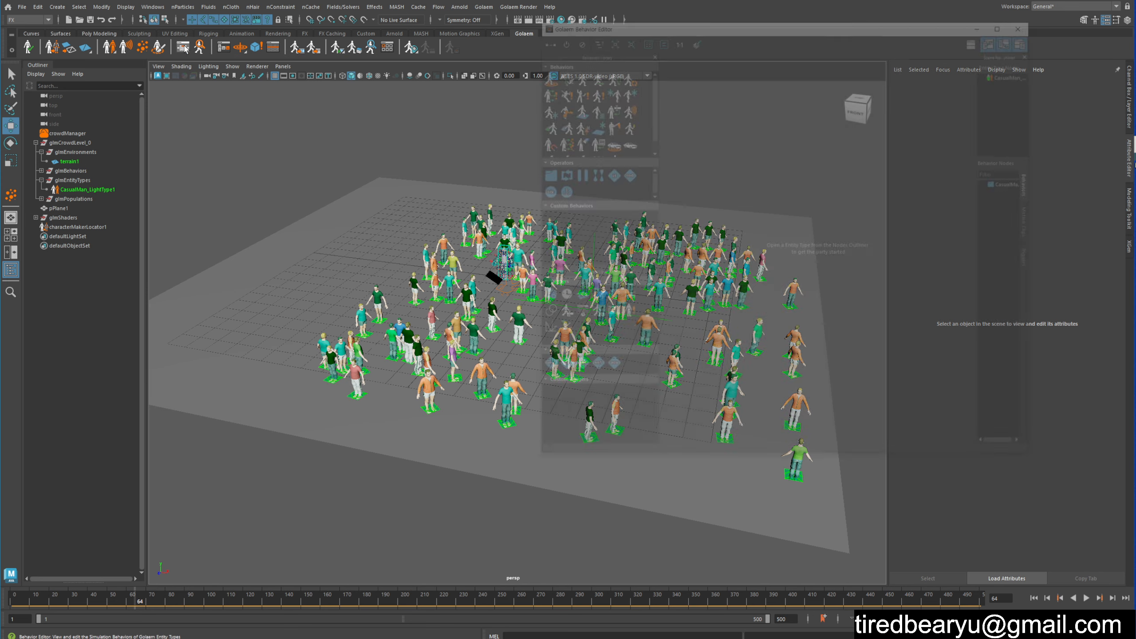
drag(622, 27, 551, 49)
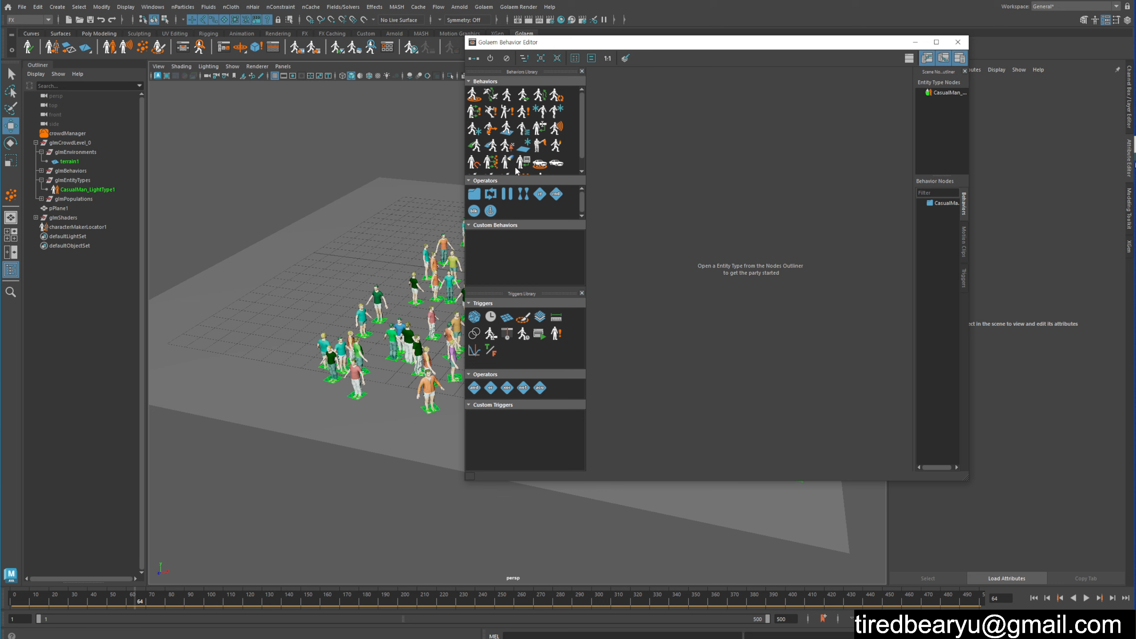
drag(635, 46, 756, 70)
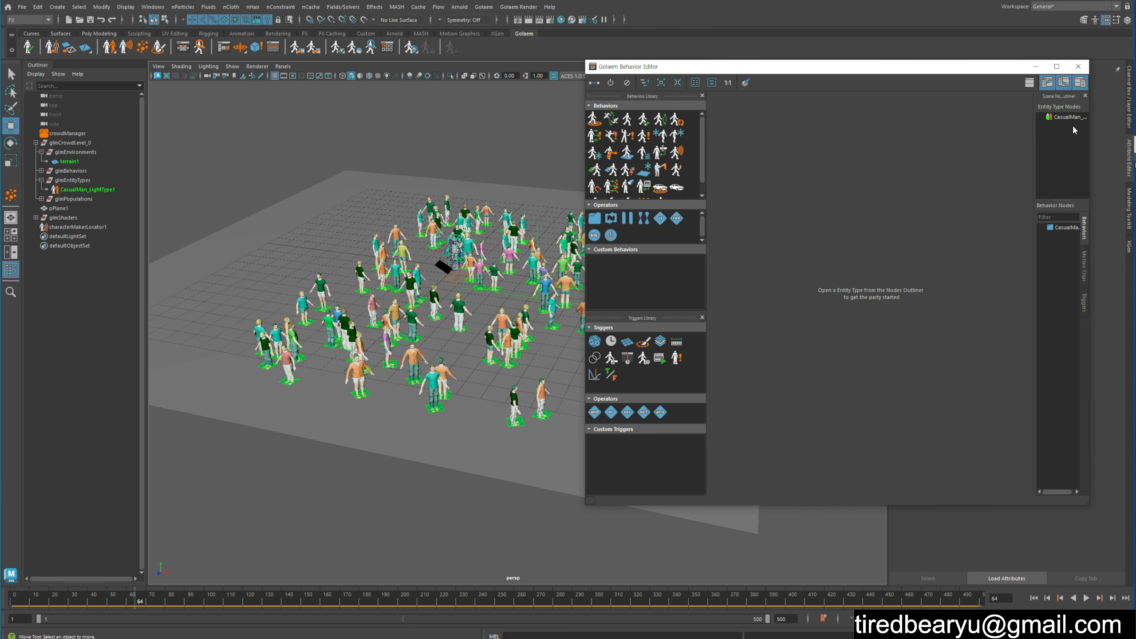
drag(1036, 127, 965, 127)
click(1010, 116)
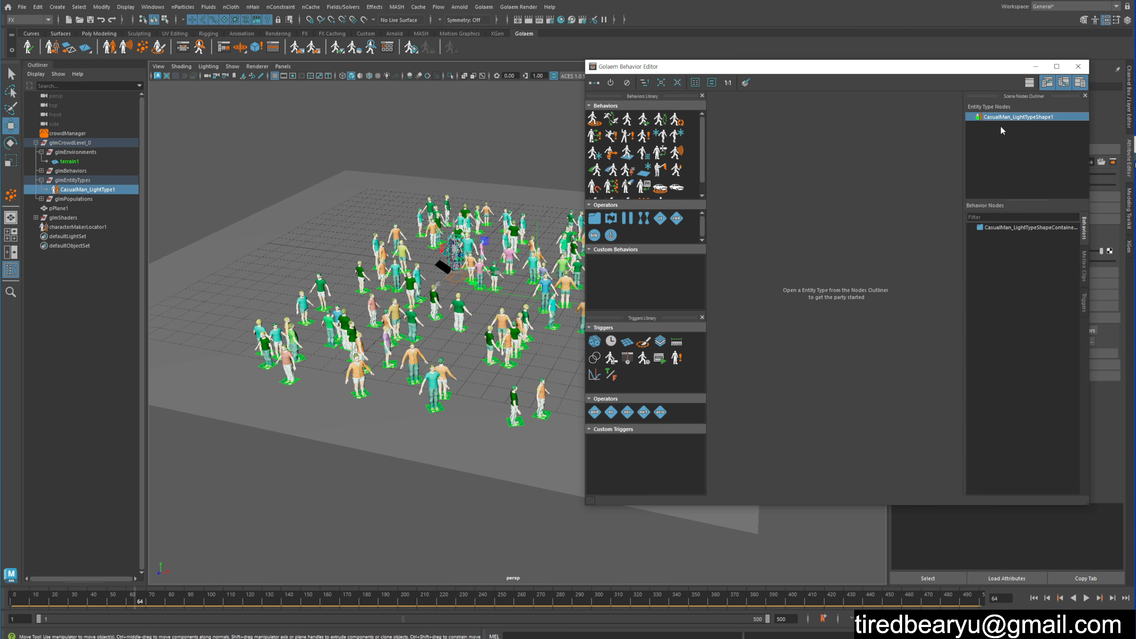
double_click(1025, 114)
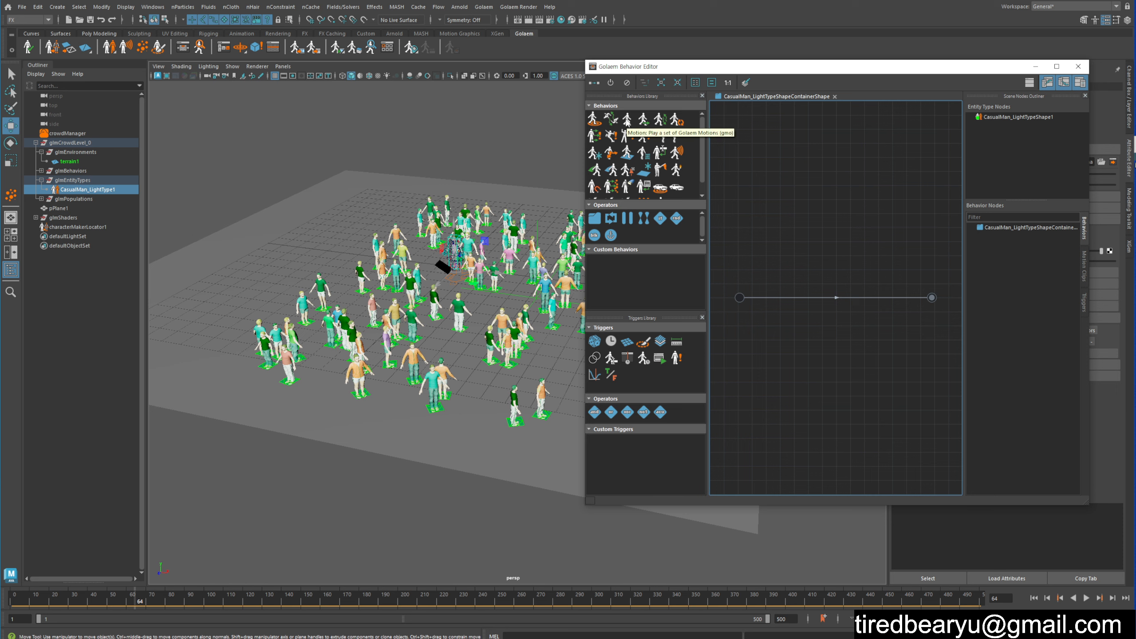
Insert a Motion behavior between the graph's start and end nodes, and rearrange the Behavior Editor window to show the whole chain.
drag(627, 120, 840, 299)
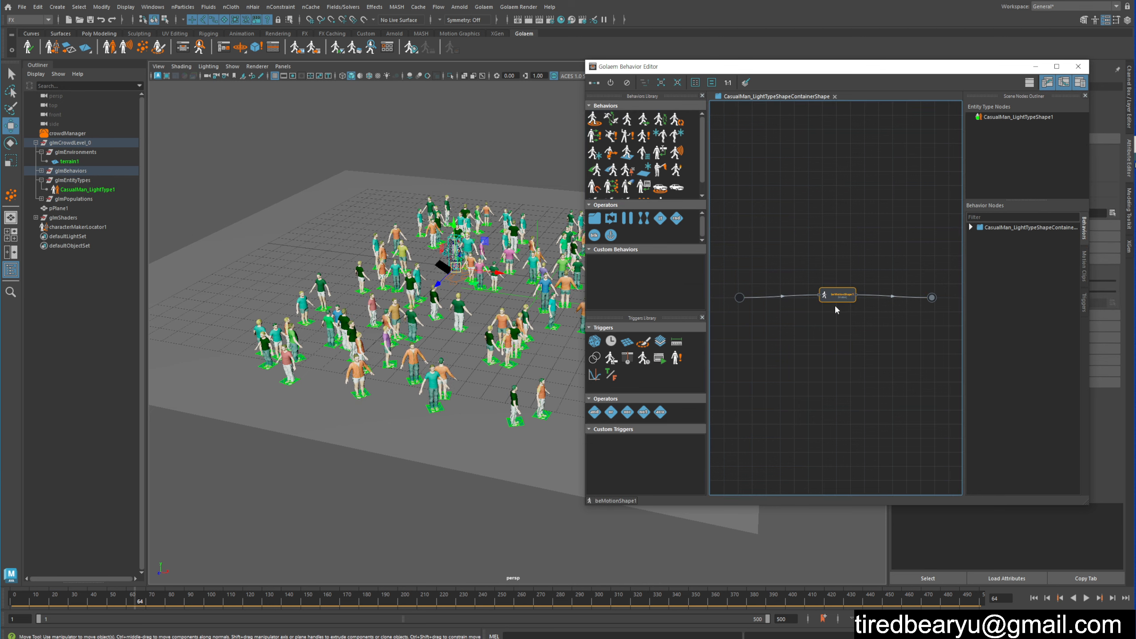
scroll(870, 351, up, 4)
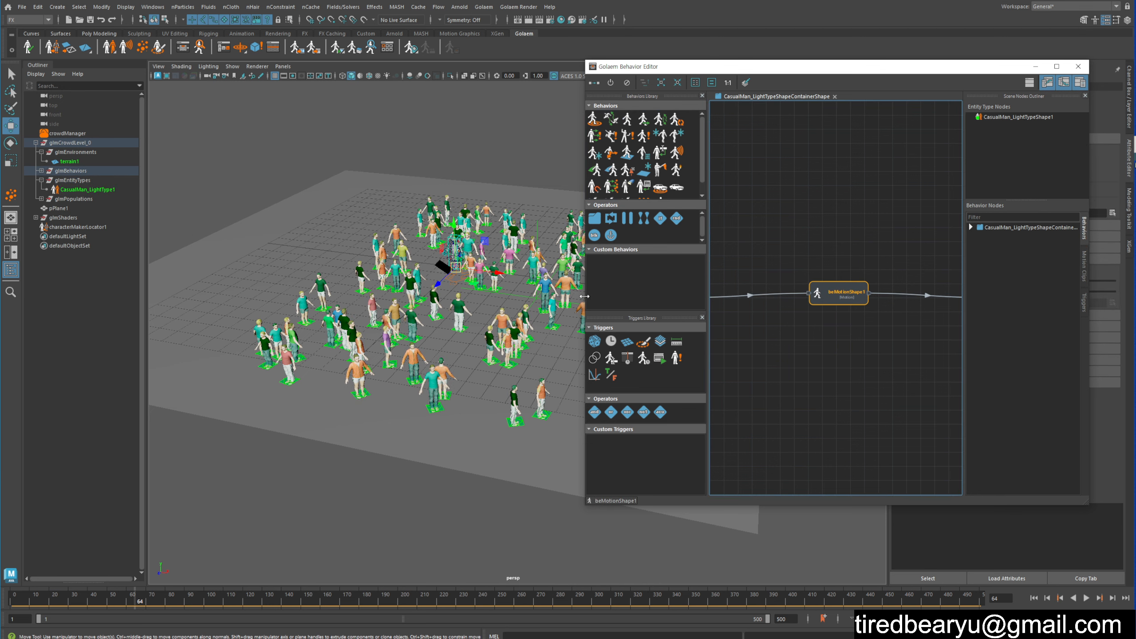
drag(585, 295, 499, 285)
mouse_move(806, 294)
mouse_down()
mouse_move(811, 214)
mouse_move(801, 304)
mouse_up()
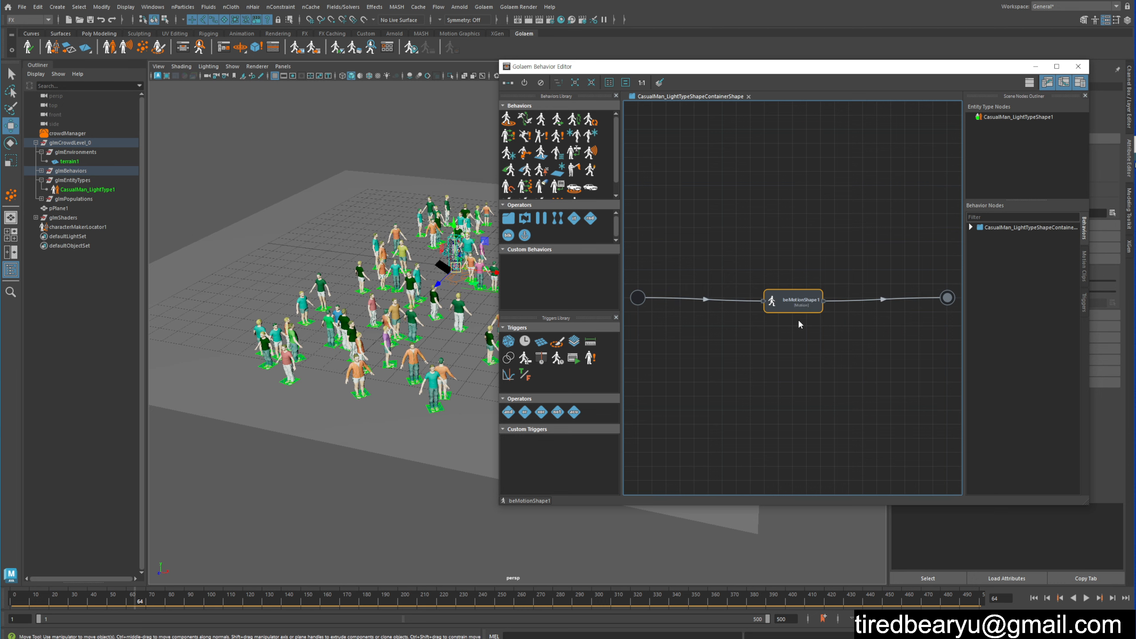
drag(870, 67, 693, 59)
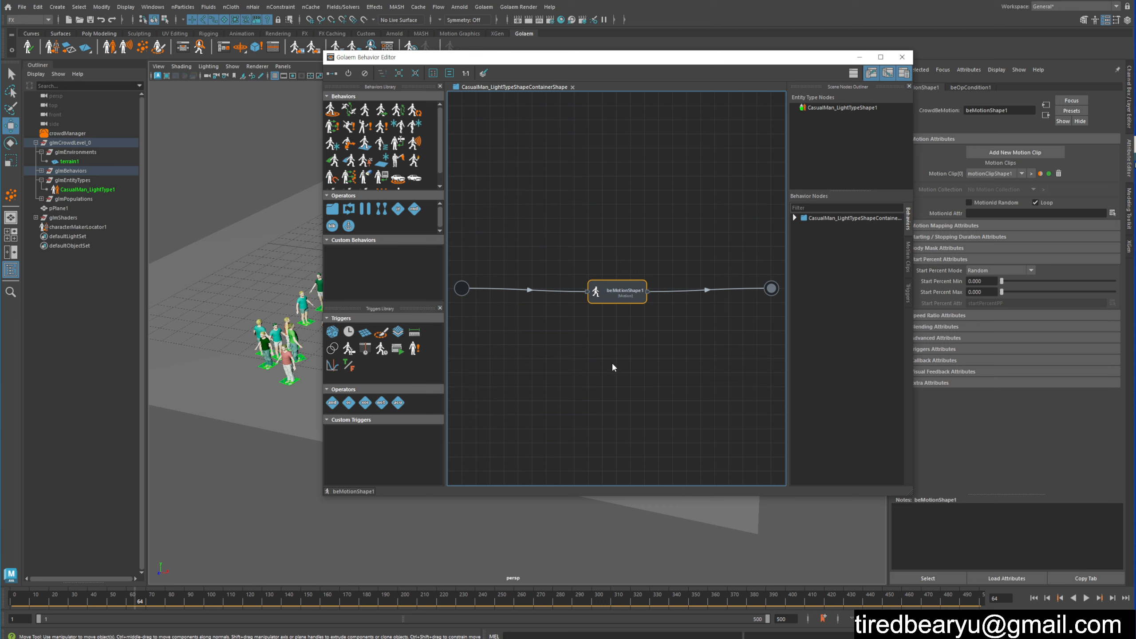
click(614, 292)
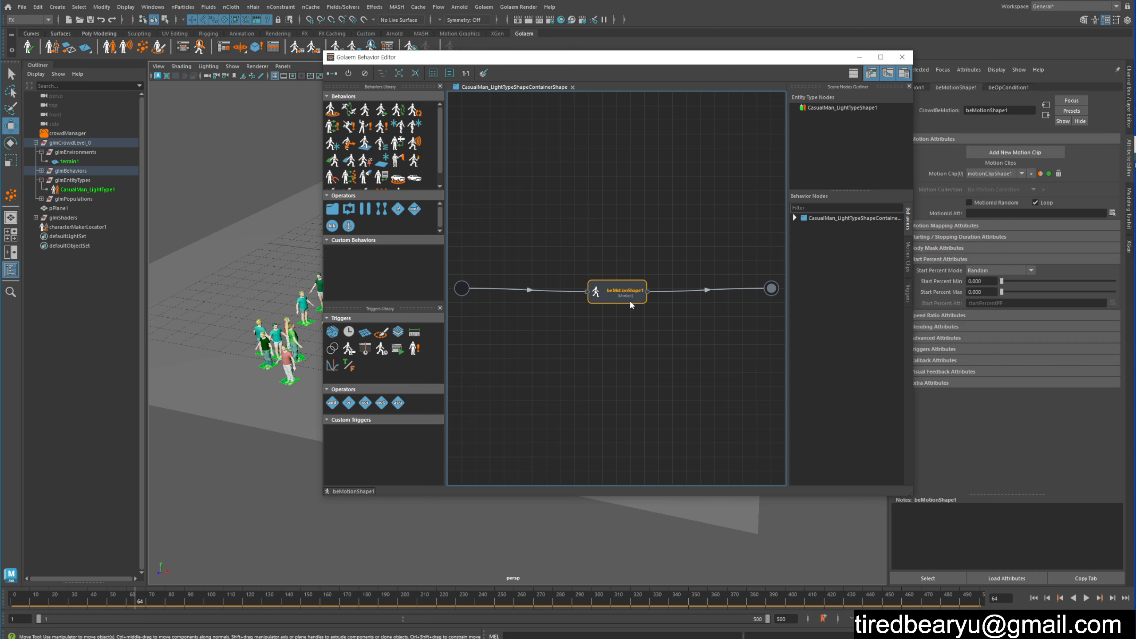
double_click(631, 303)
click(994, 344)
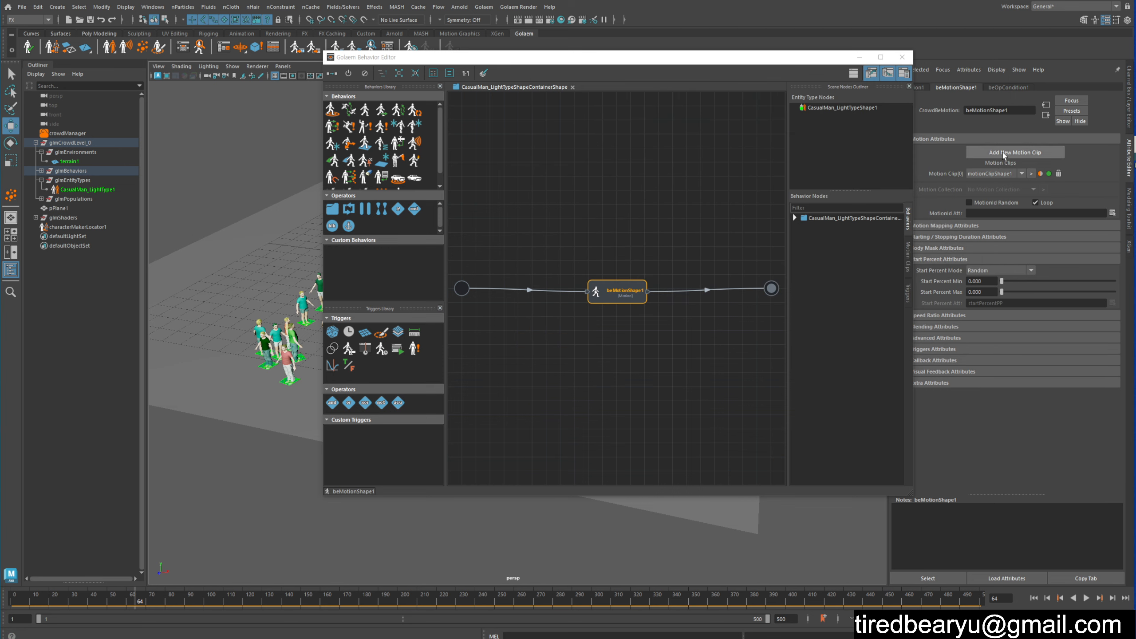
click(1015, 153)
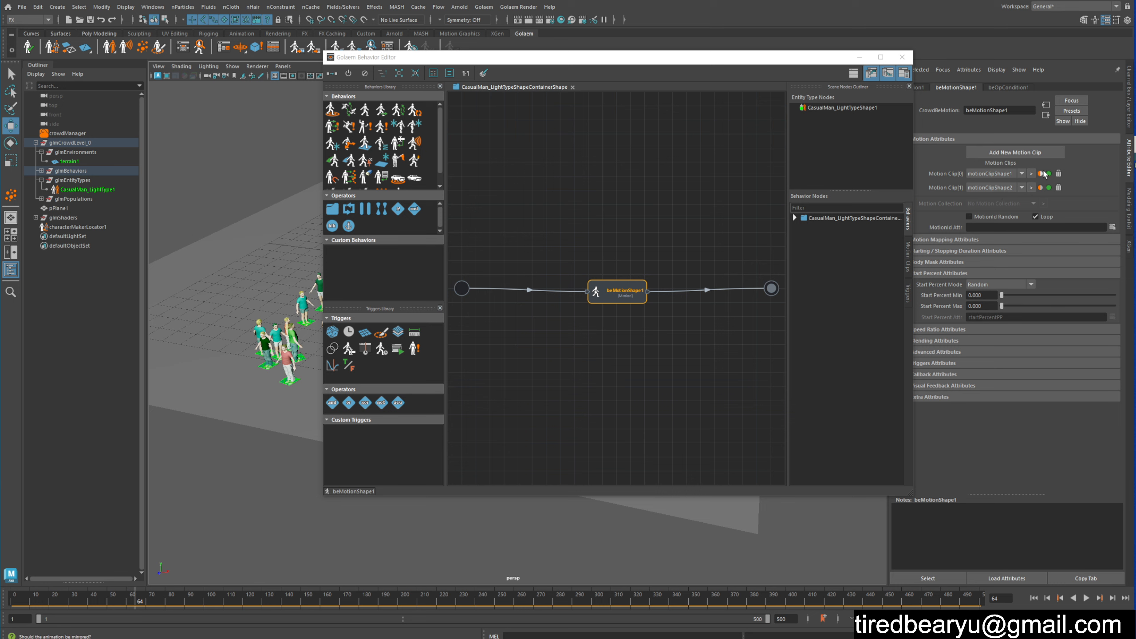
click(1007, 175)
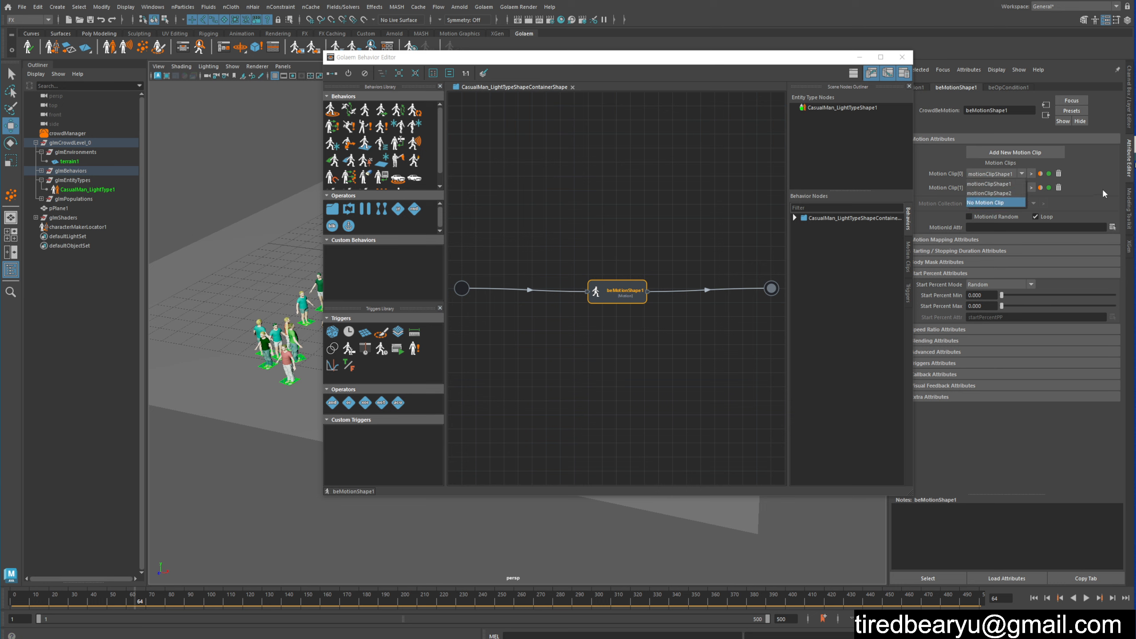
click(1002, 193)
click(1060, 188)
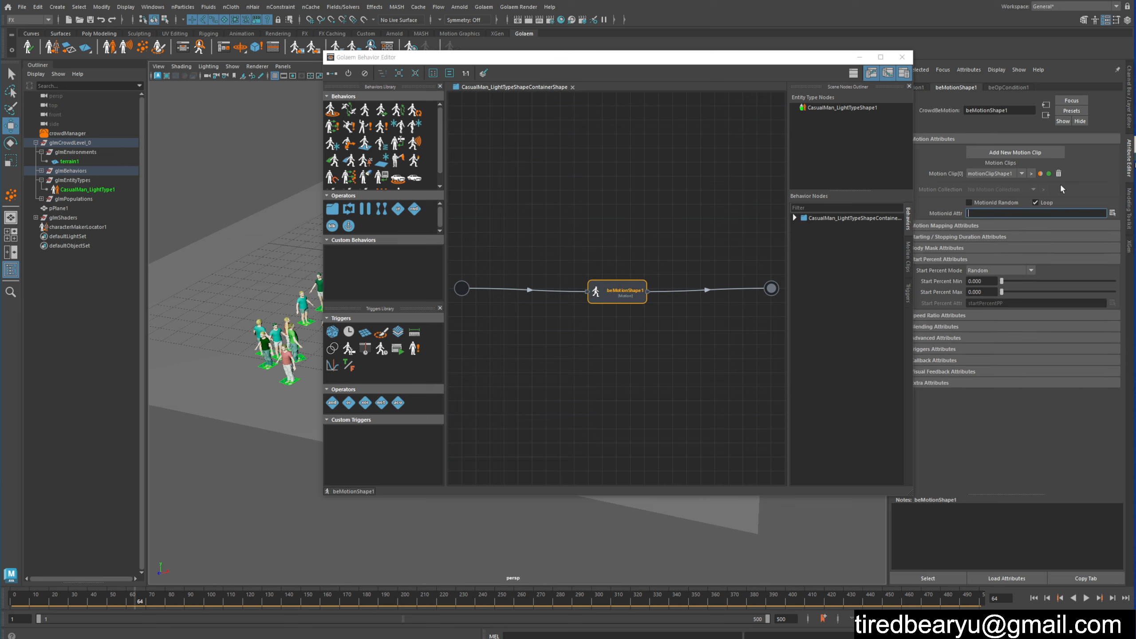
click(645, 418)
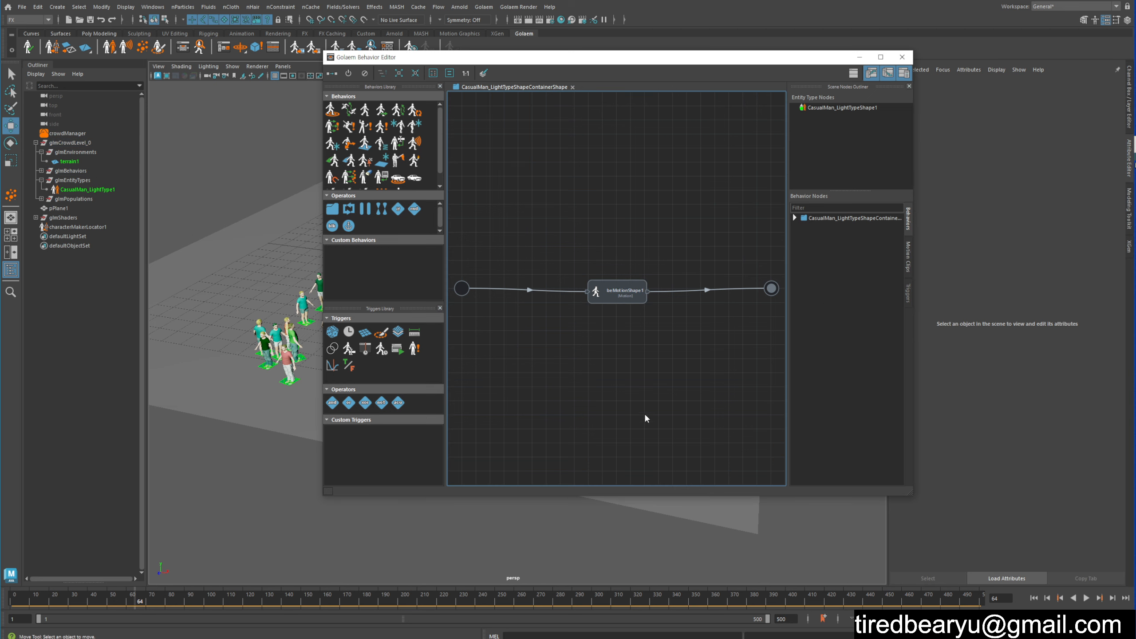
Load the Casual_WalkFast, Casual_WalkNormal and Casual_WalkSlow LeftFoot motions from the Locomotion folder into the Motion behavior, and close the Behavior Editor.
double_click(631, 295)
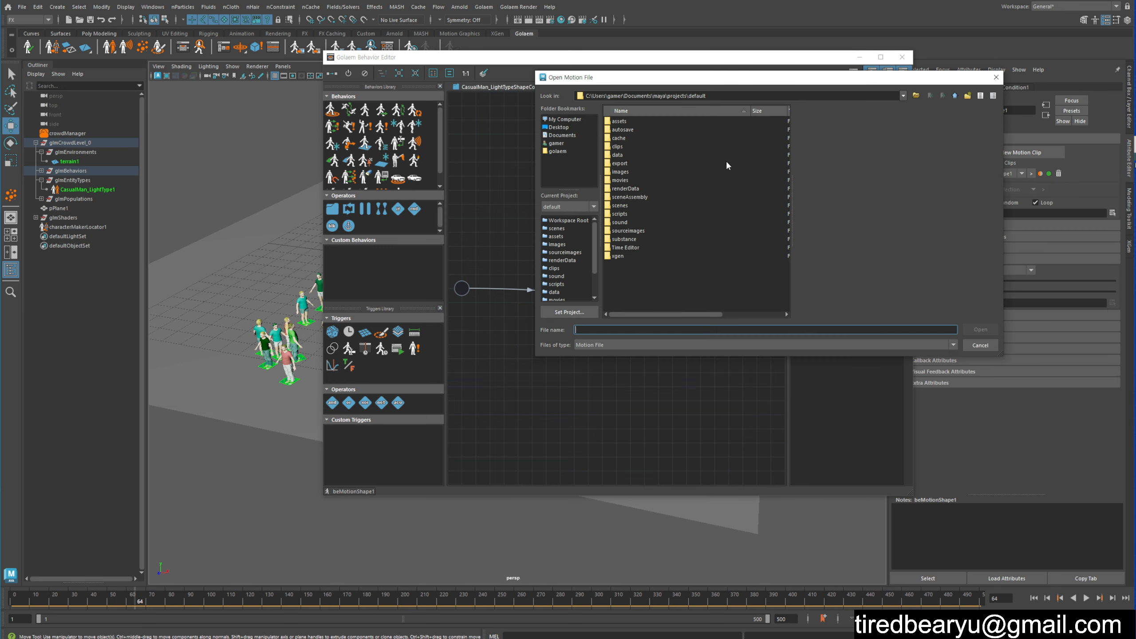
drag(661, 82, 529, 78)
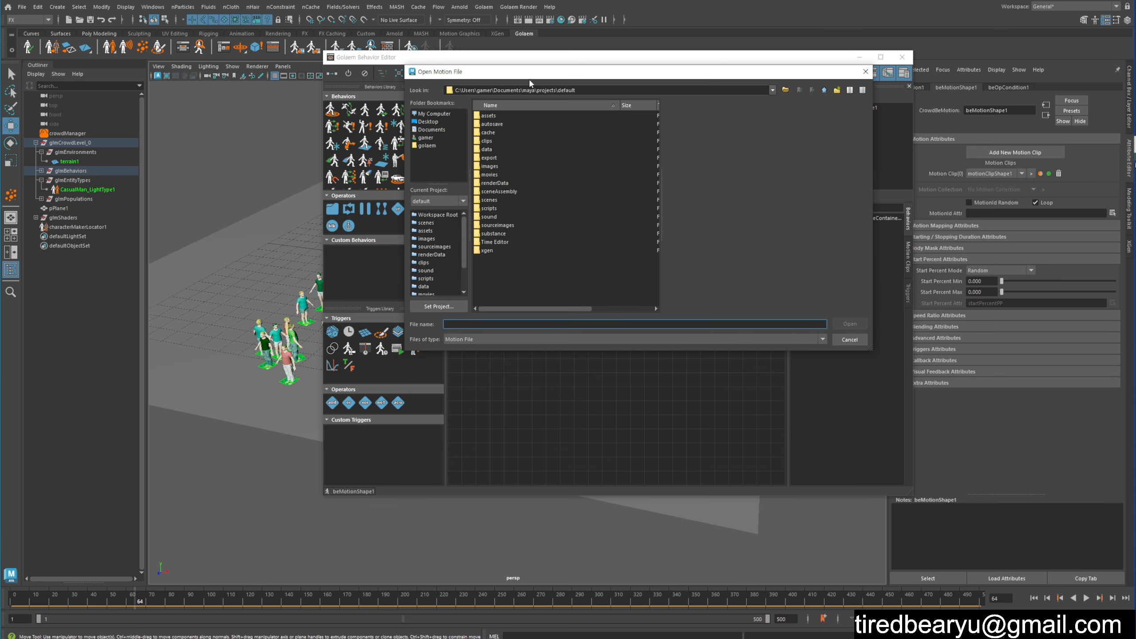
click(435, 145)
click(499, 128)
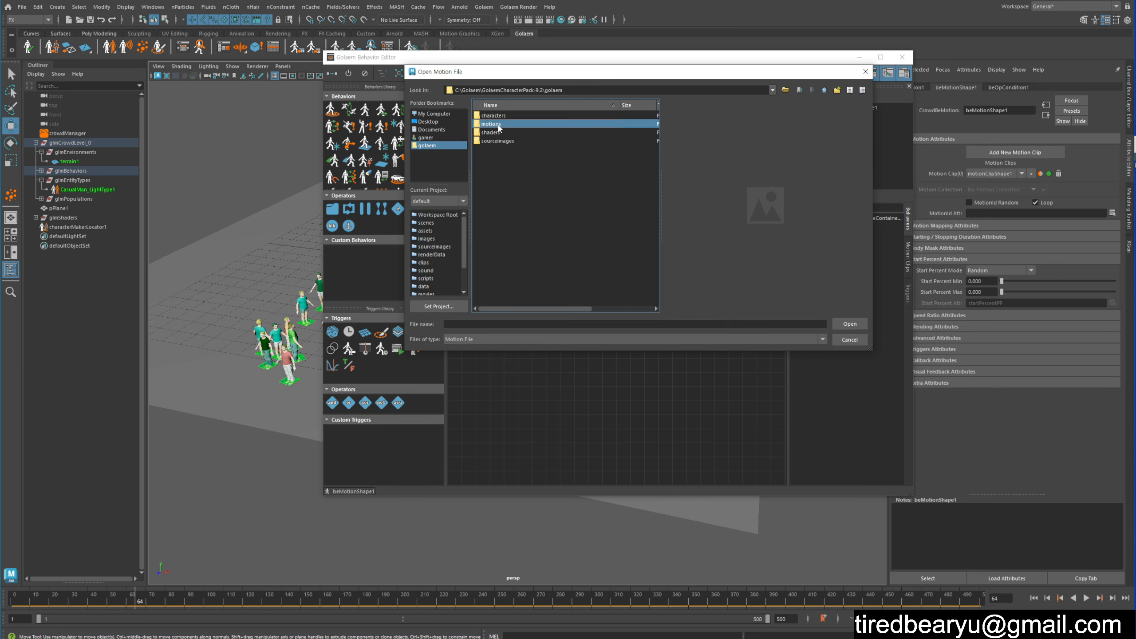
double_click(499, 127)
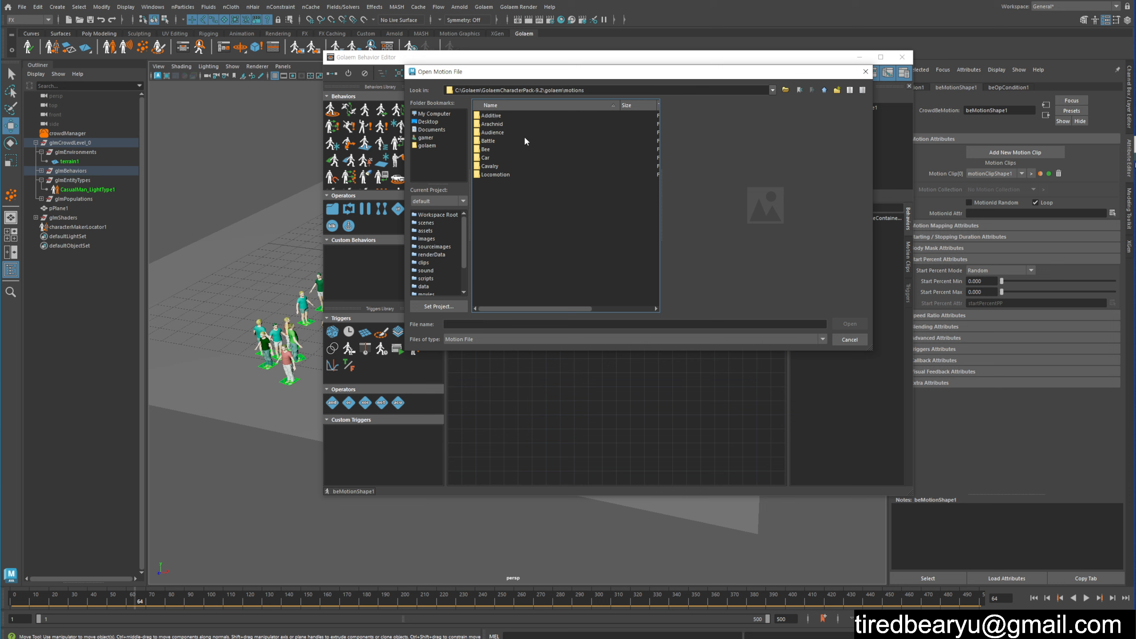
double_click(505, 172)
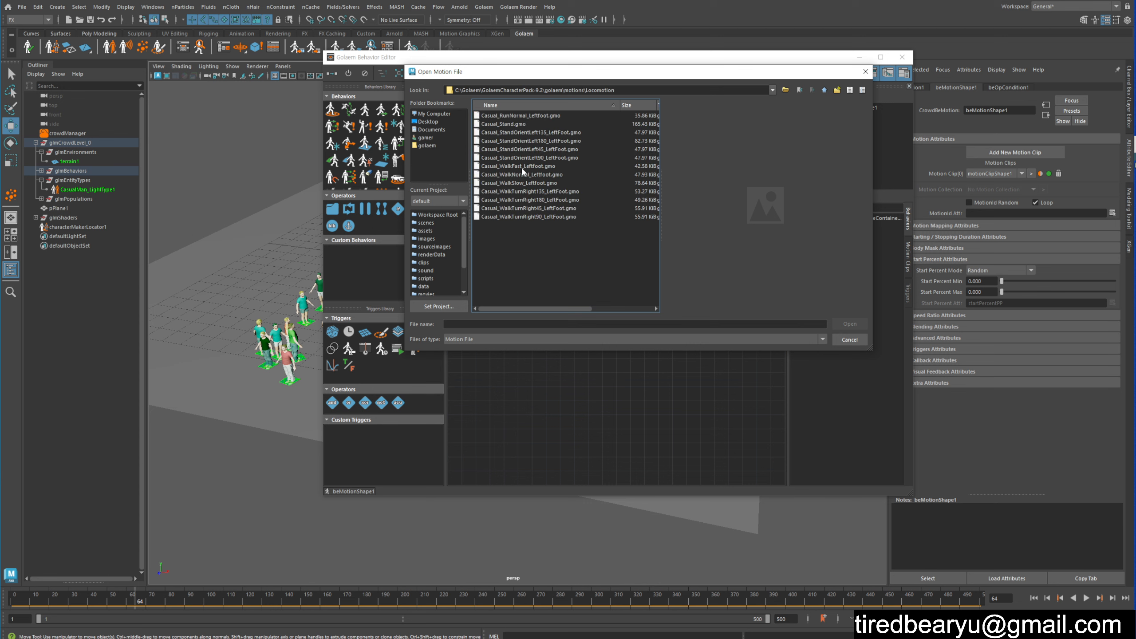
drag(529, 166, 527, 185)
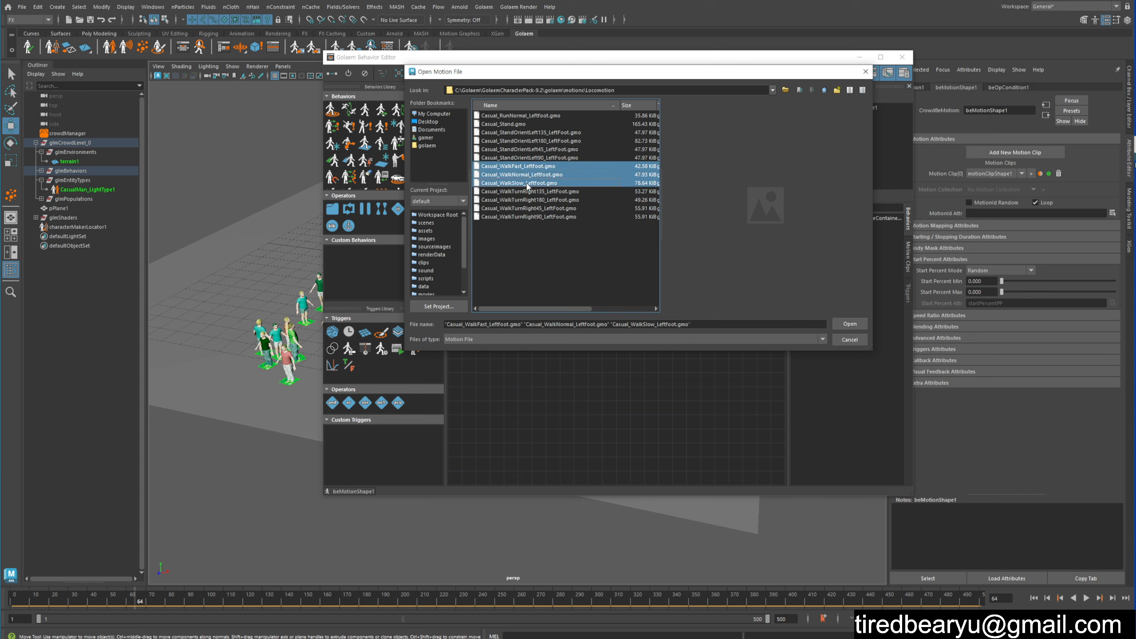
click(859, 323)
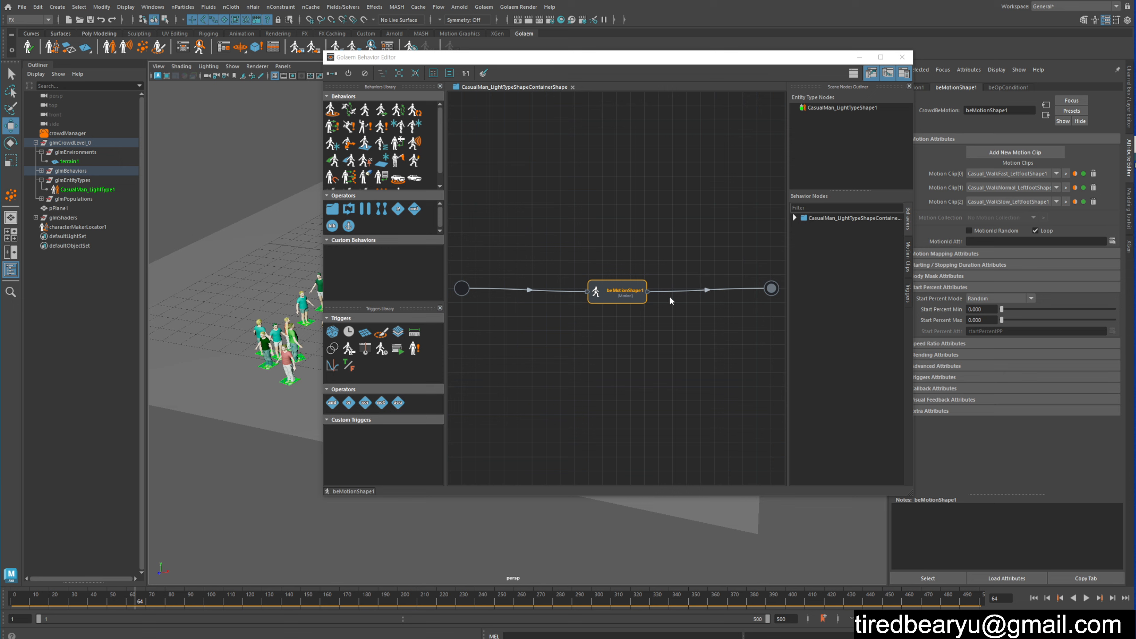
click(902, 58)
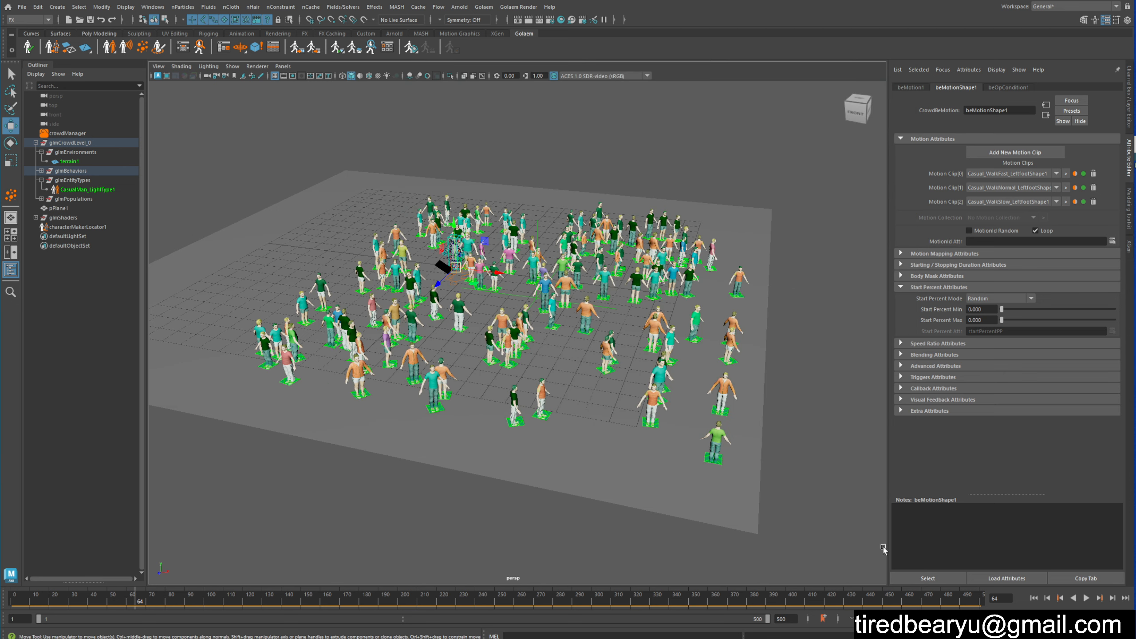
Play the crowd simulation from the first frame, stop it around frame 62, and view the characters from a lower angle.
click(1034, 598)
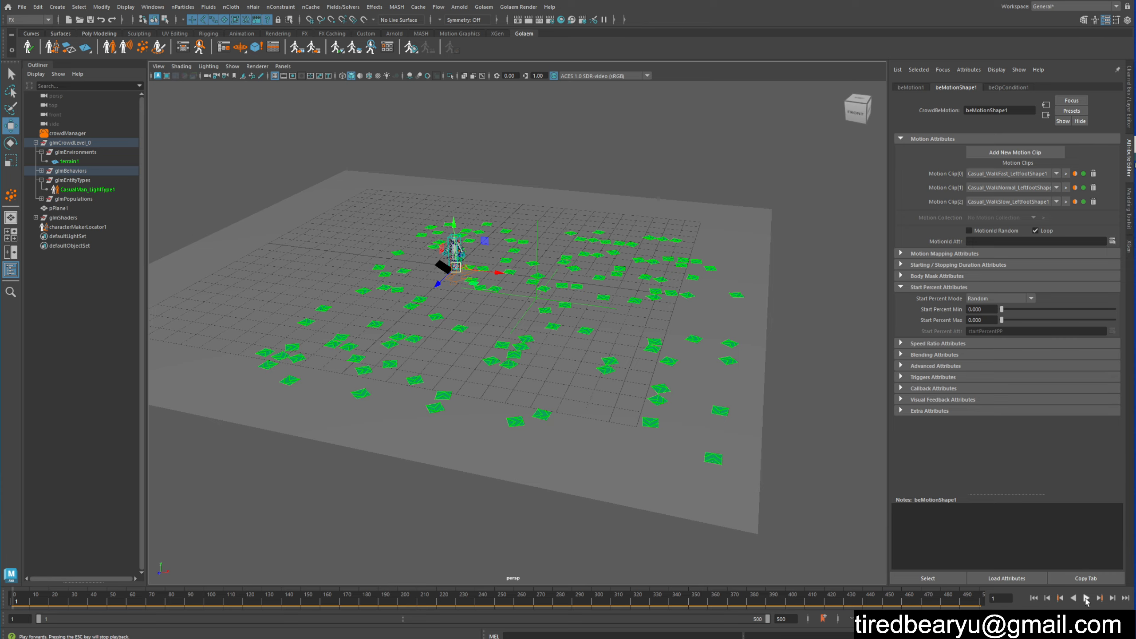
click(1086, 599)
click(1088, 601)
alt+drag(620, 432, 644, 420)
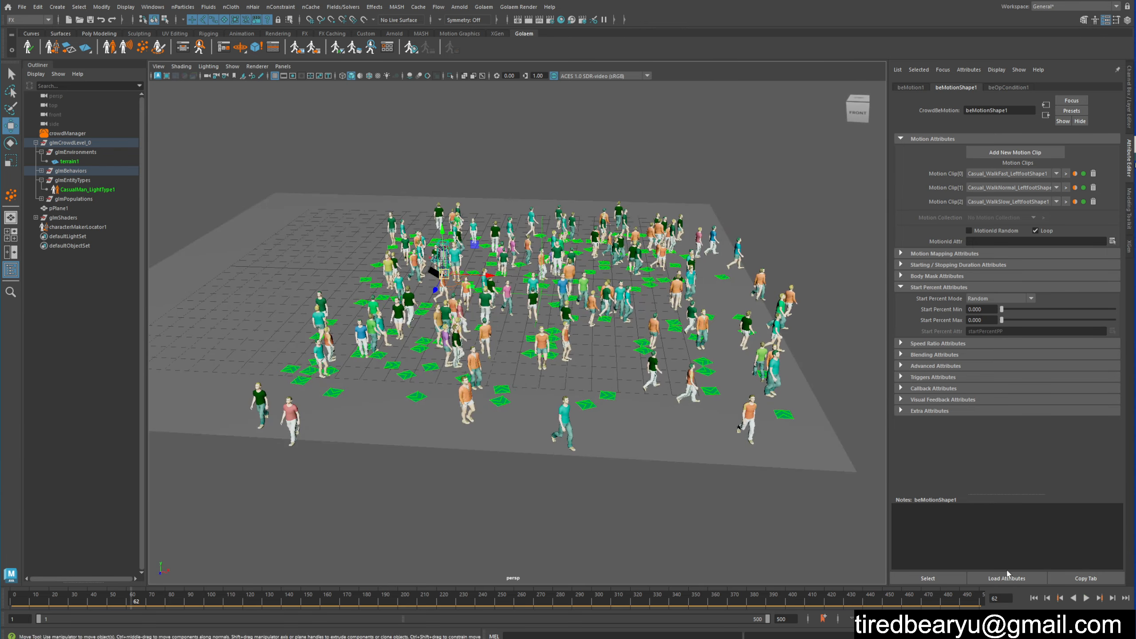
Rewind and replay the crowd simulation twice, letting the second run continue past frame 140 to examine the walking motions.
click(1034, 600)
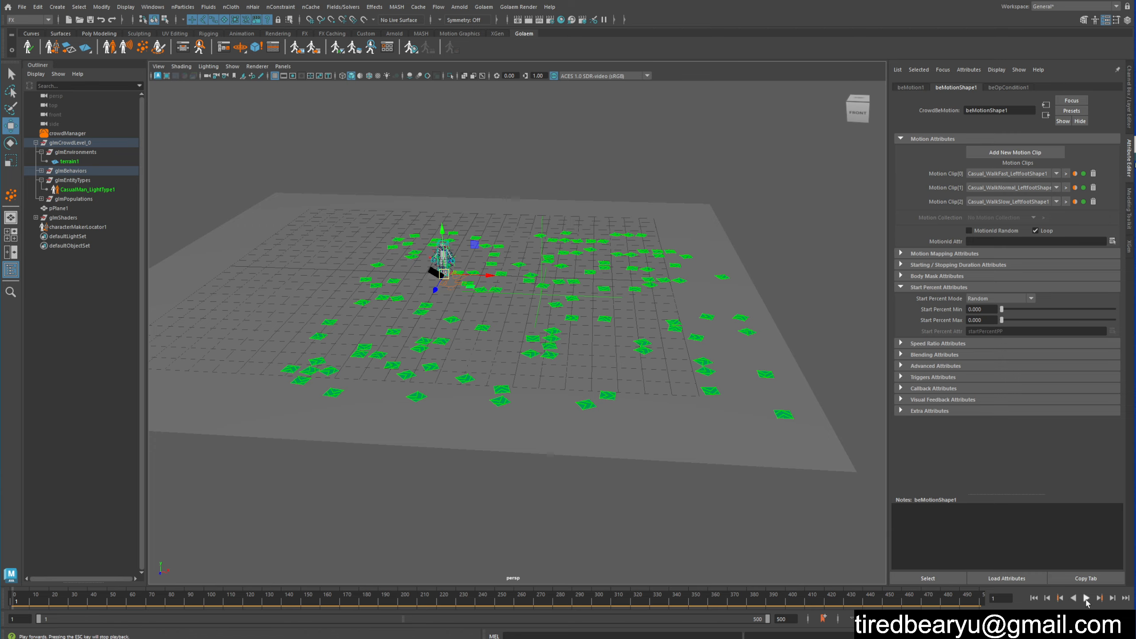
click(1087, 599)
mouse_move(666, 418)
alt+mouse_down()
mouse_move(673, 450)
mouse_move(663, 406)
alt+mouse_up()
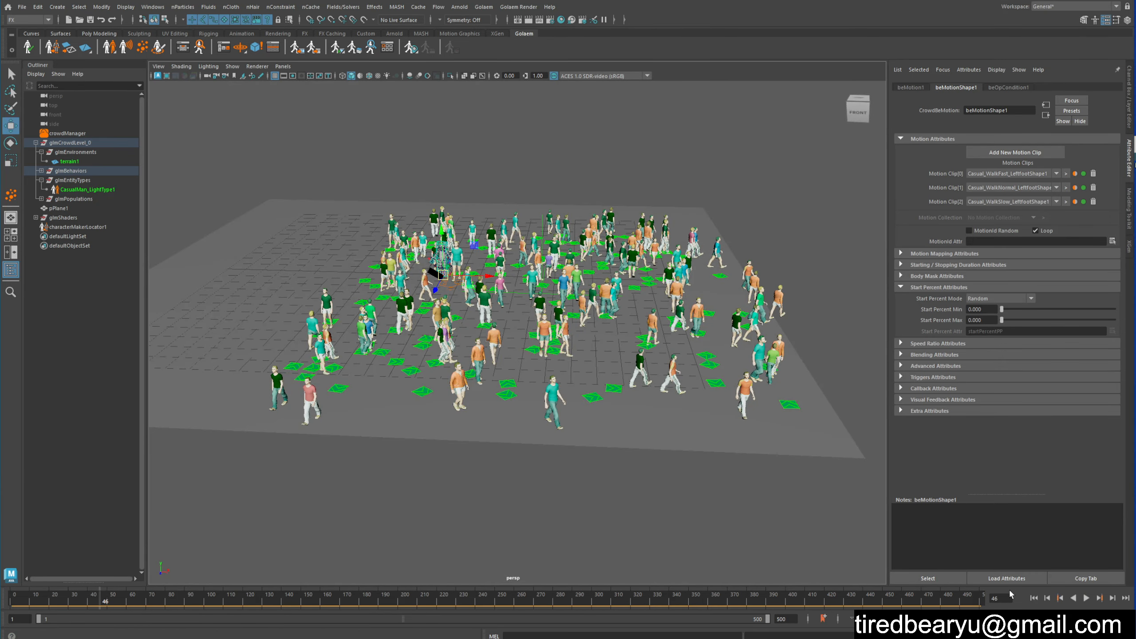
click(1034, 599)
click(1087, 598)
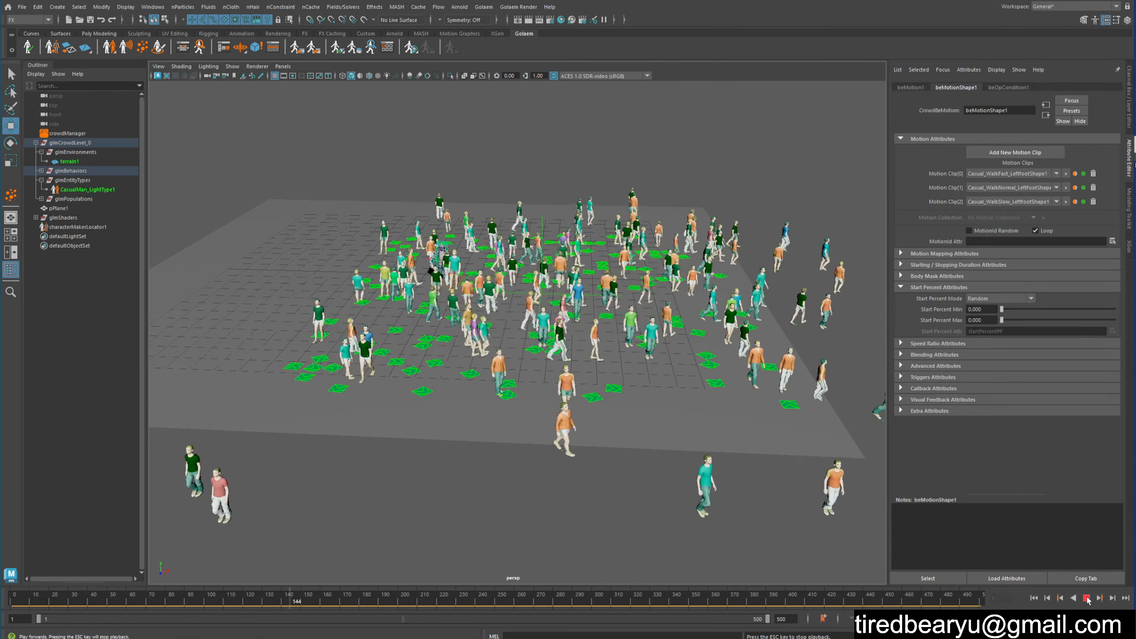
Stop the running crowd simulation, rewind to the first frame, and replay it up to frame 30 from a higher angle.
click(1088, 598)
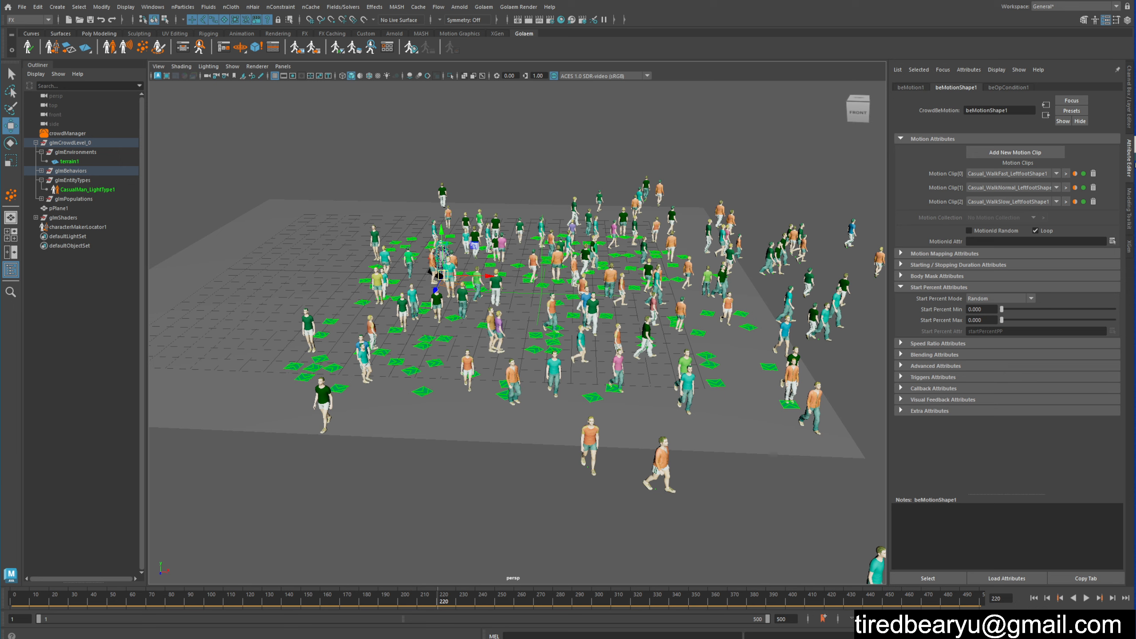
scroll(730, 319, up, 3)
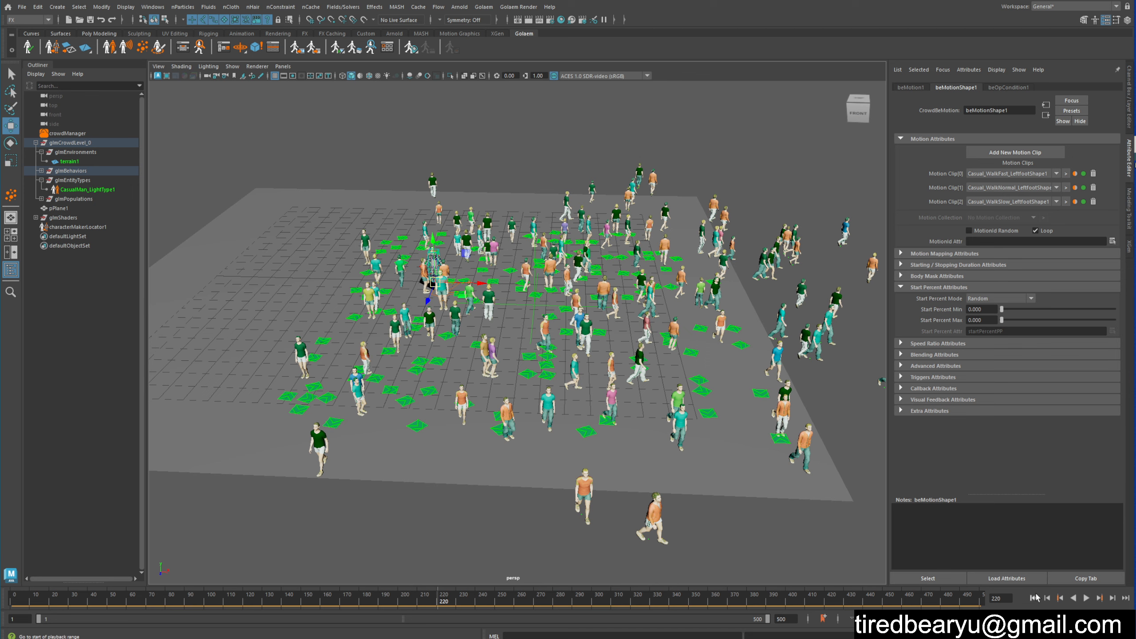
click(1035, 598)
alt+drag(776, 441, 761, 496)
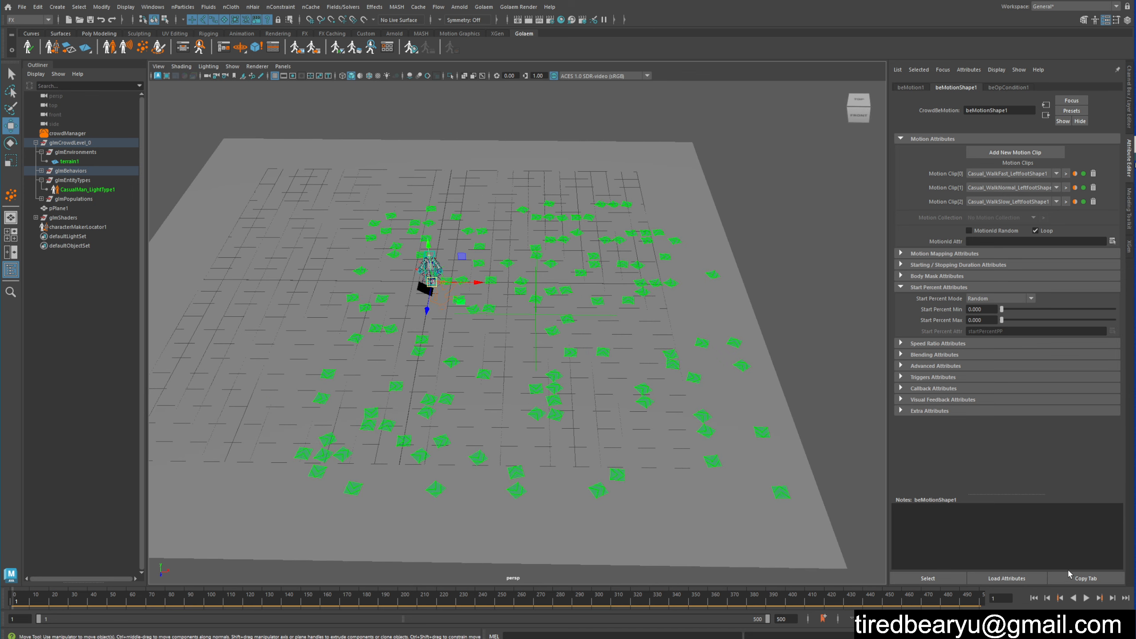
click(1086, 598)
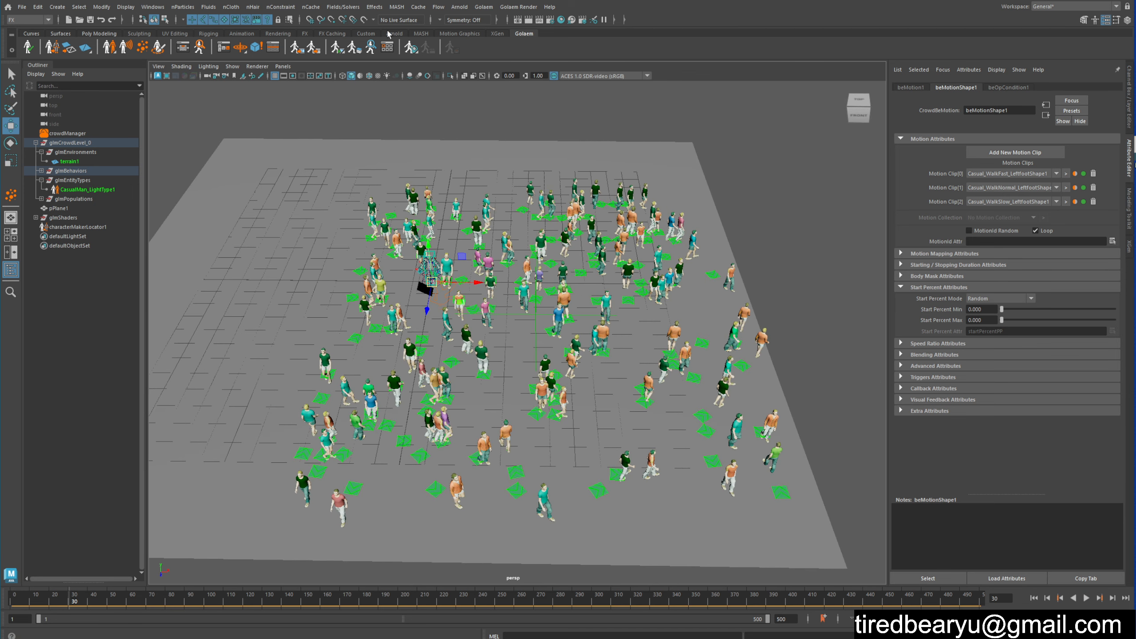
Render frame 30 in the Arnold RenderView, inspect its alpha channel, and close the render window.
click(528, 20)
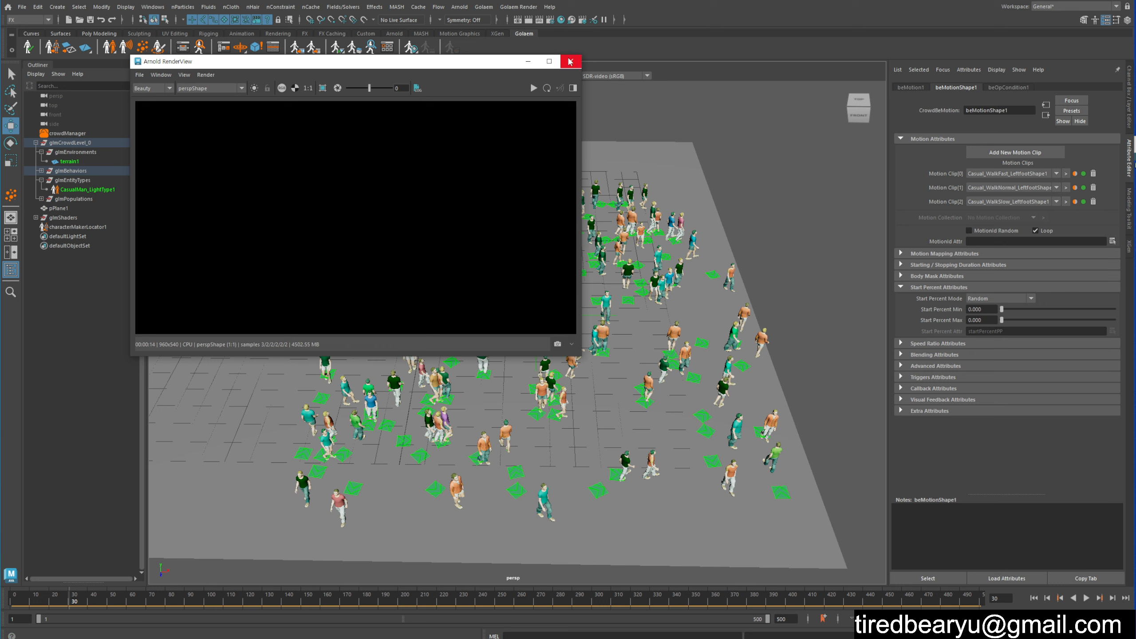
click(295, 88)
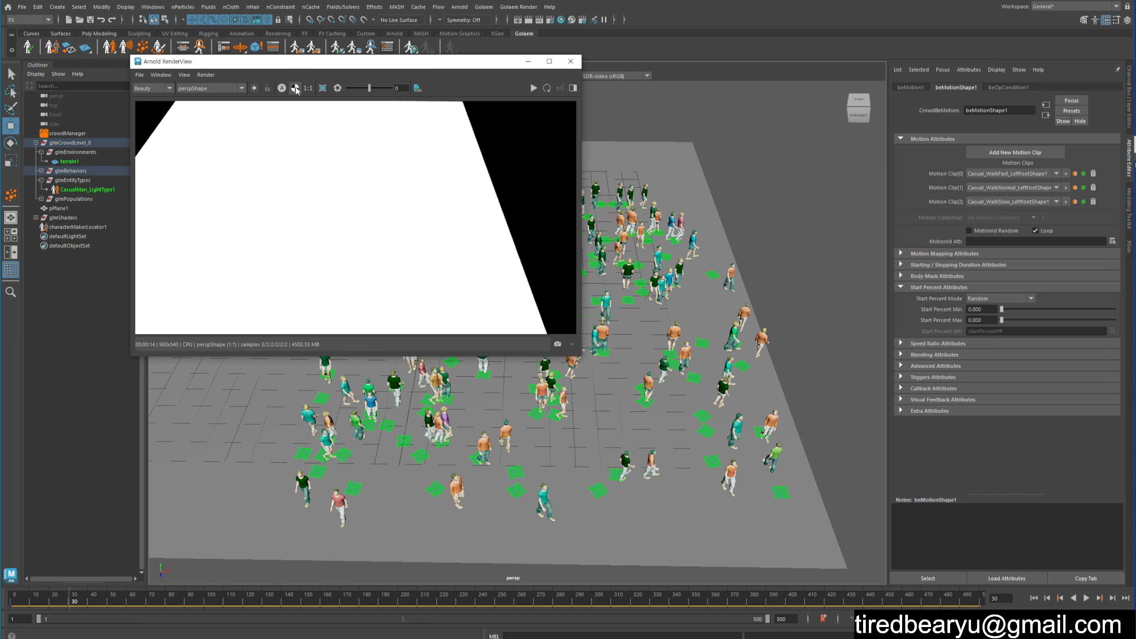
click(295, 89)
click(571, 61)
Add an Arnold Skydome Light to the scene, render the current frame again to check it, and close the render window.
click(396, 6)
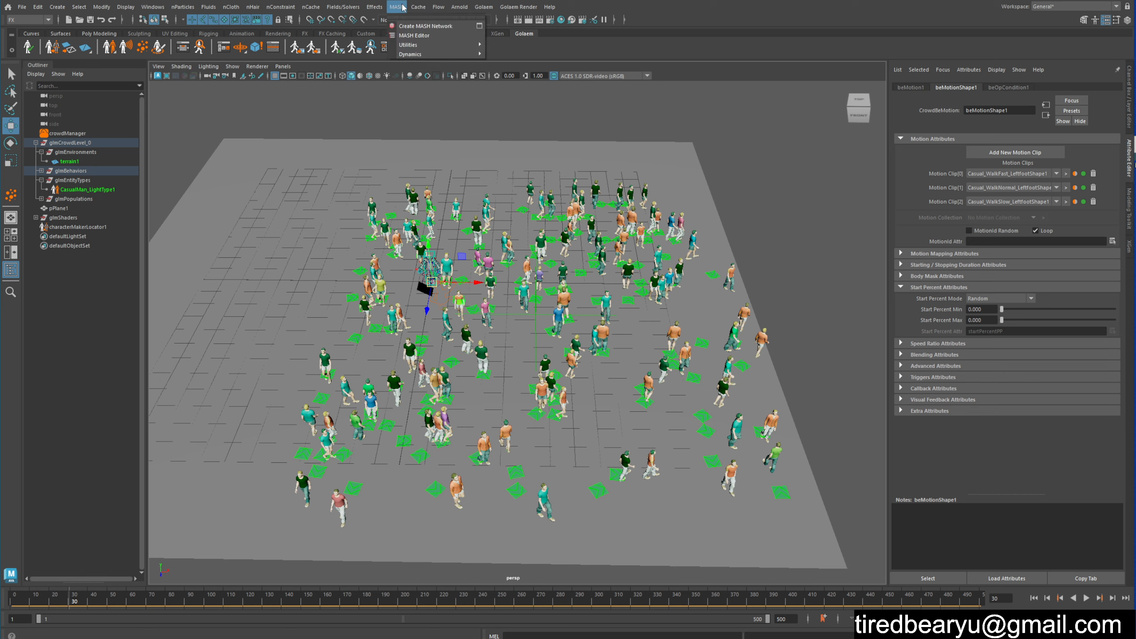
mouse_move(486, 66)
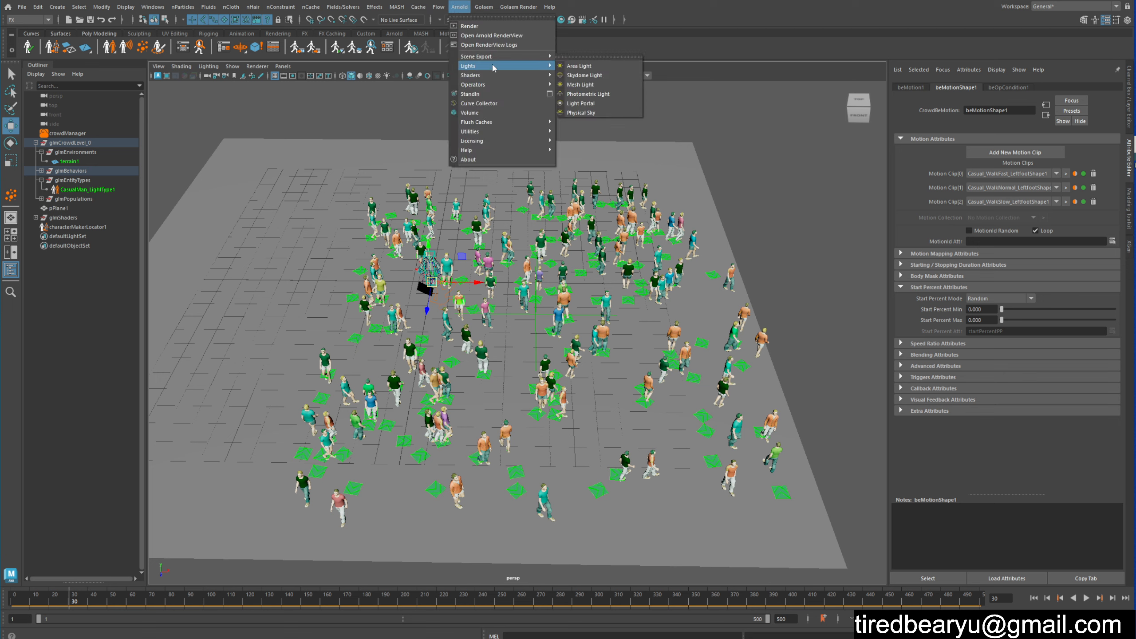
click(611, 79)
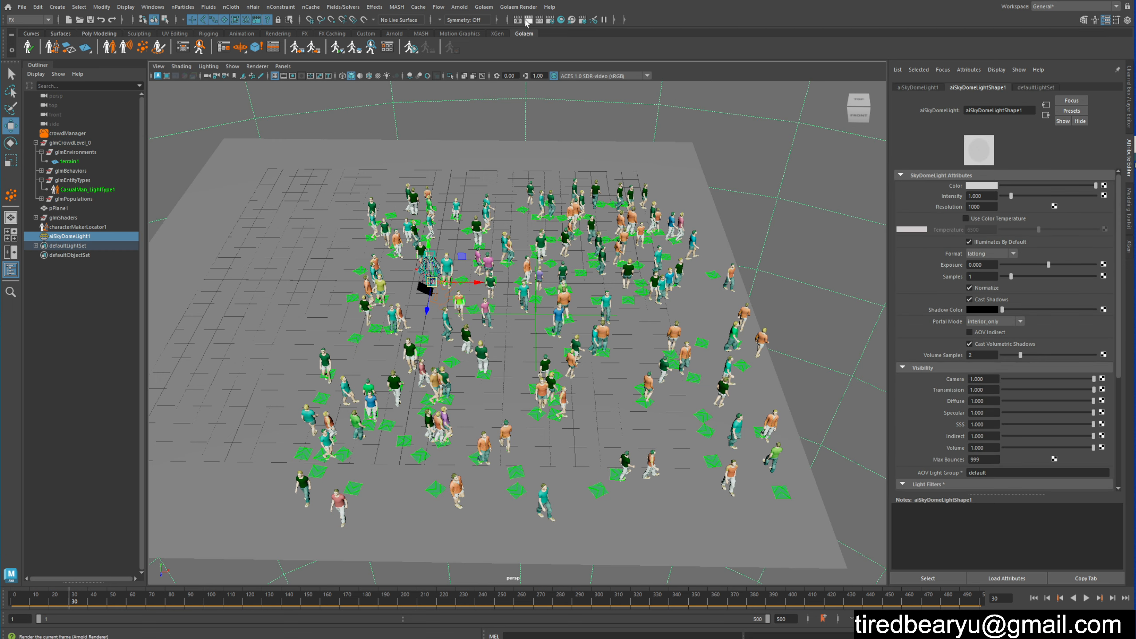
click(530, 20)
scroll(427, 218, down, 4)
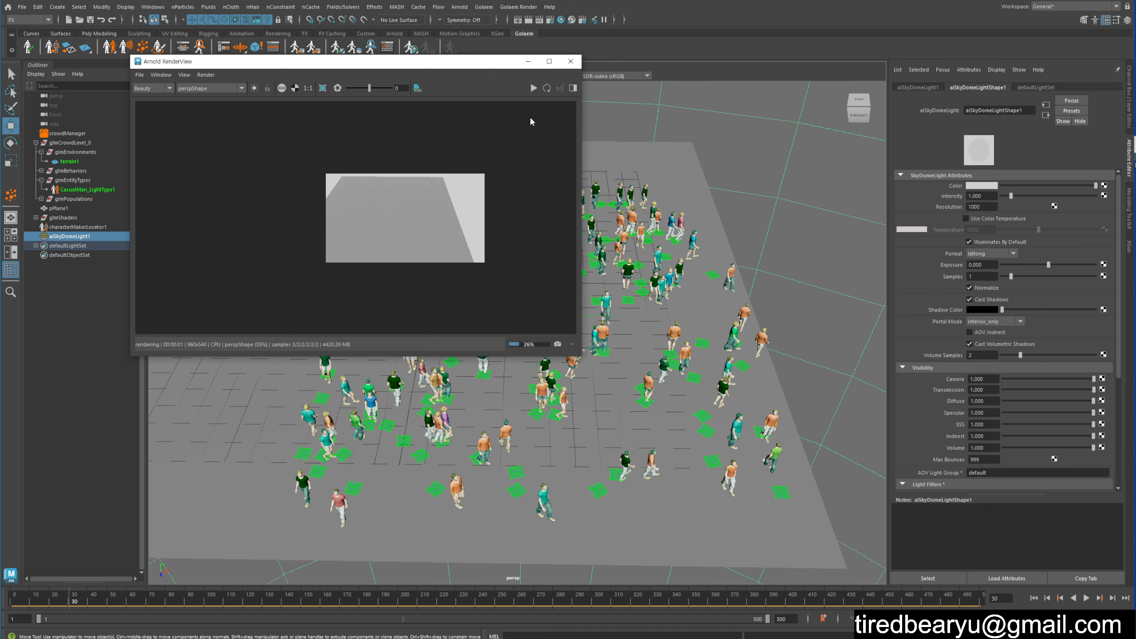
click(571, 61)
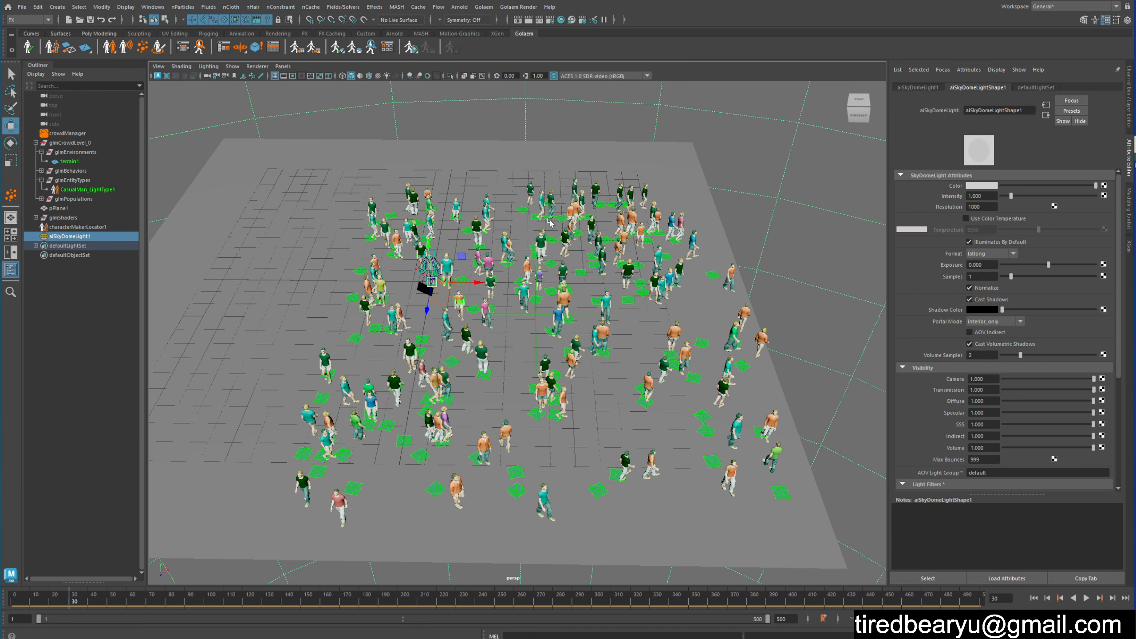
Export the crowdField1 simulation cache as untitled for frames 1 to 500, scrub to frame 342, and close the Simulation Exporter.
alt+drag(550, 220, 551, 165)
alt+drag(551, 221, 582, 156)
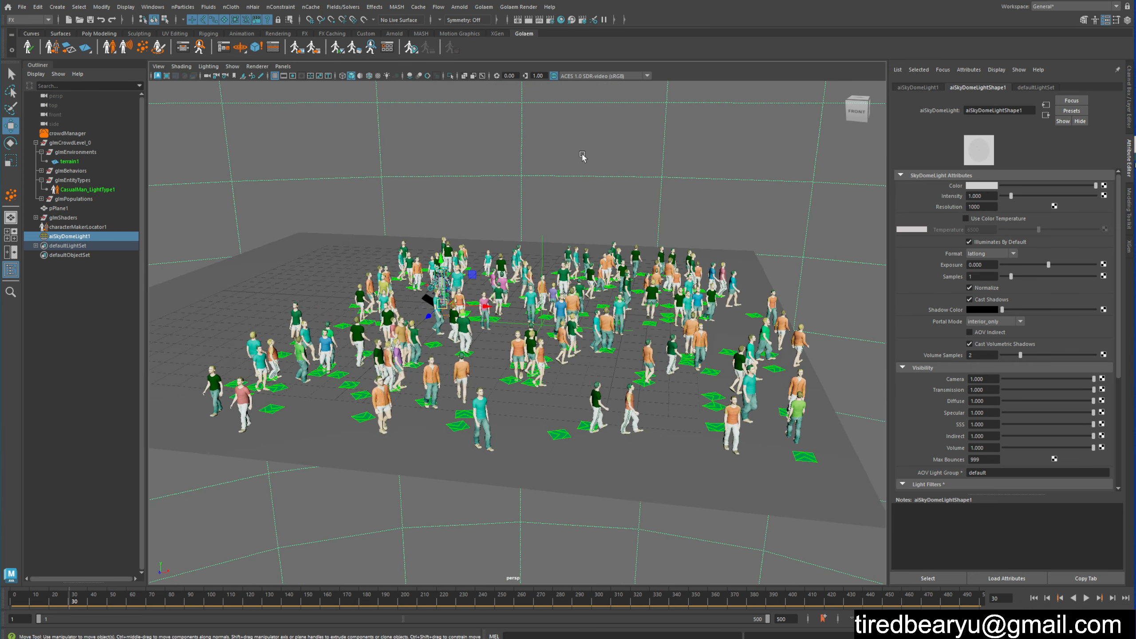
click(296, 51)
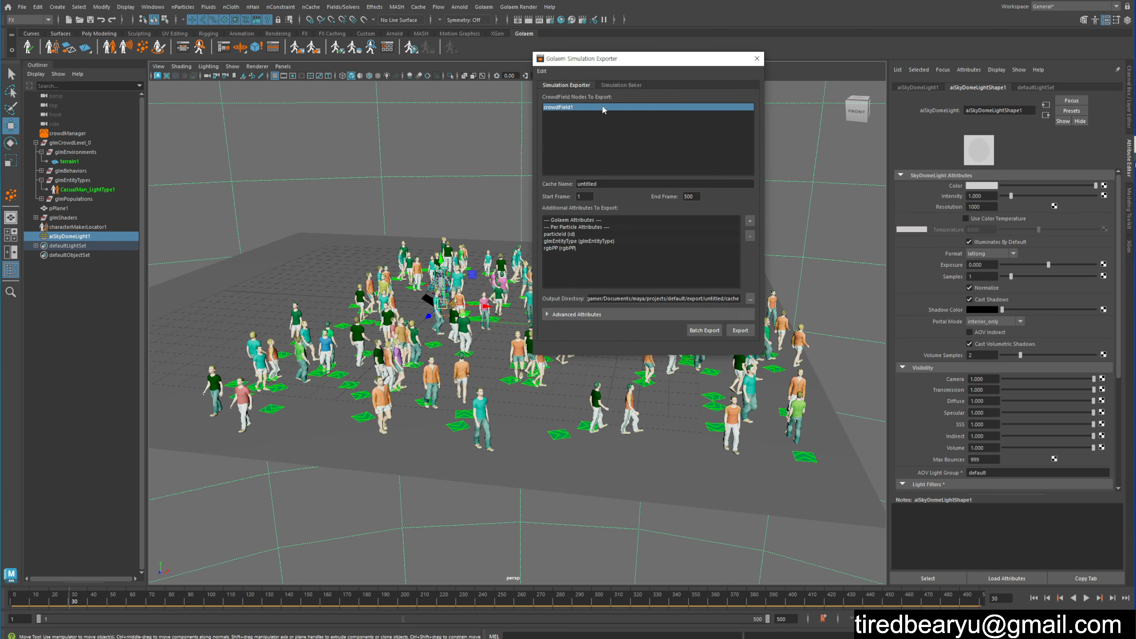
drag(613, 63, 611, 33)
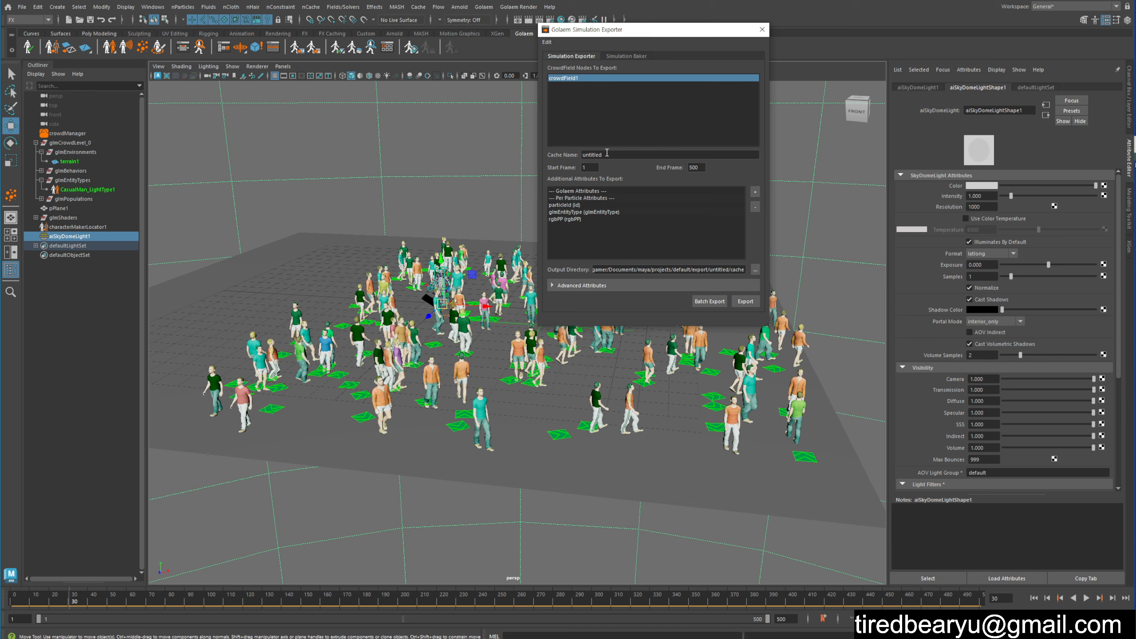
click(745, 301)
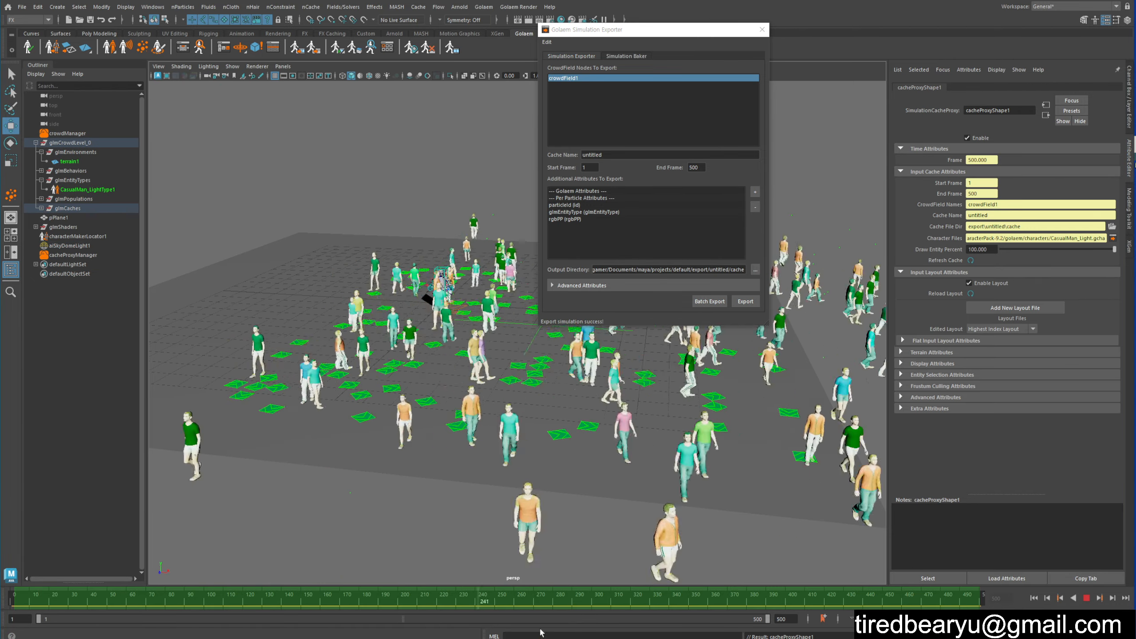
drag(481, 609, 675, 607)
click(761, 30)
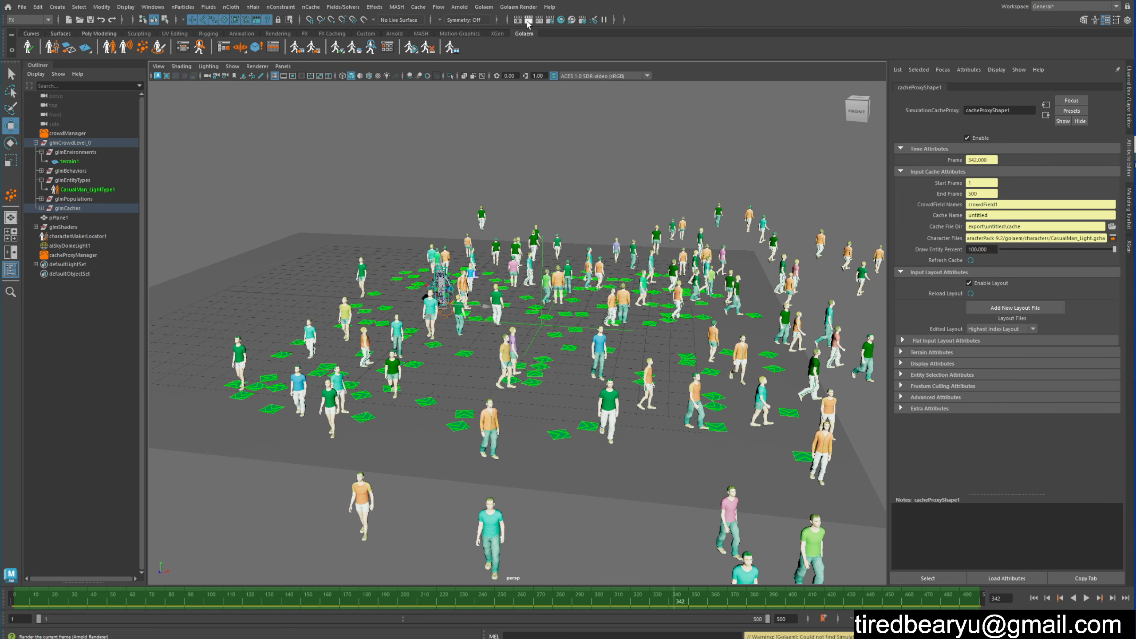
Render the cached crowd at frame 342 with Arnold, examine the characters up close, and close the render window.
click(460, 6)
click(469, 21)
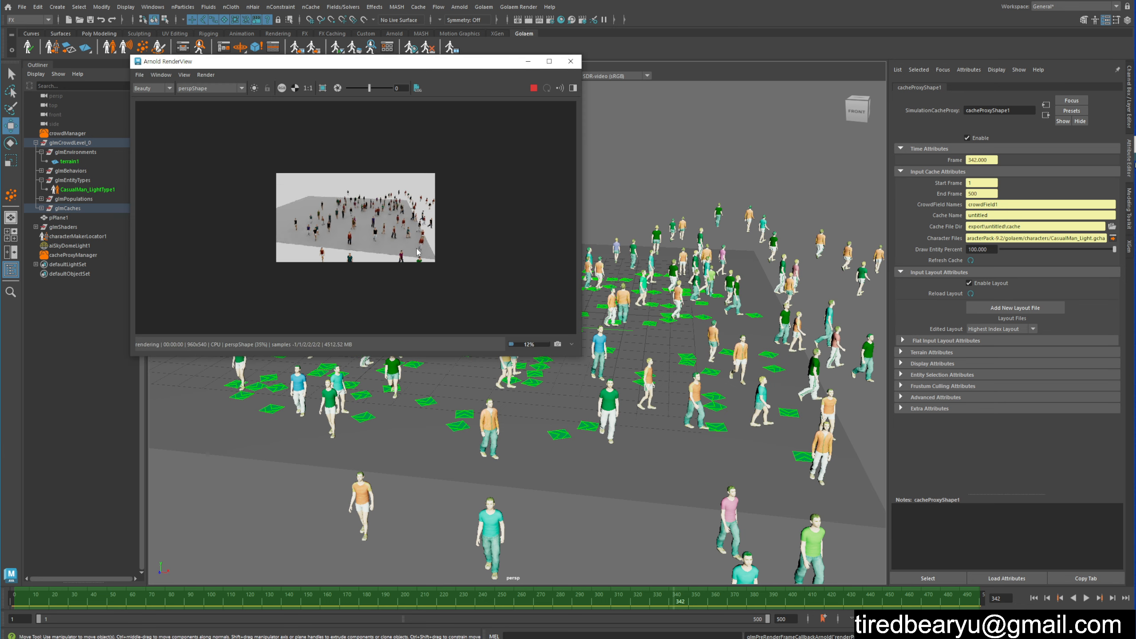
scroll(375, 250, up, 8)
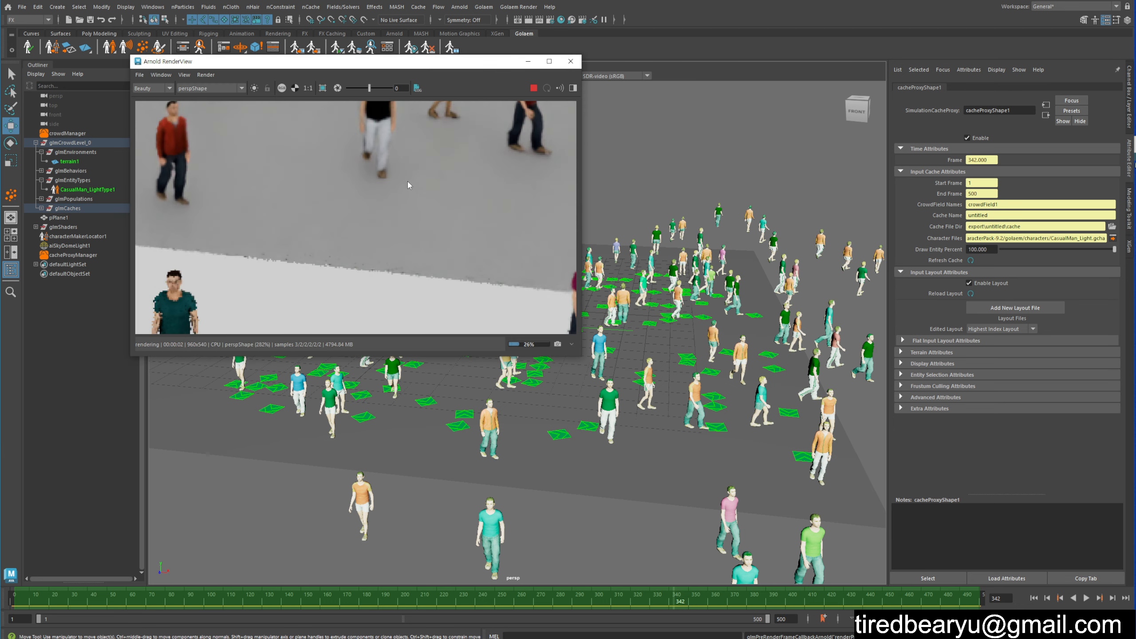
scroll(407, 181, down, 5)
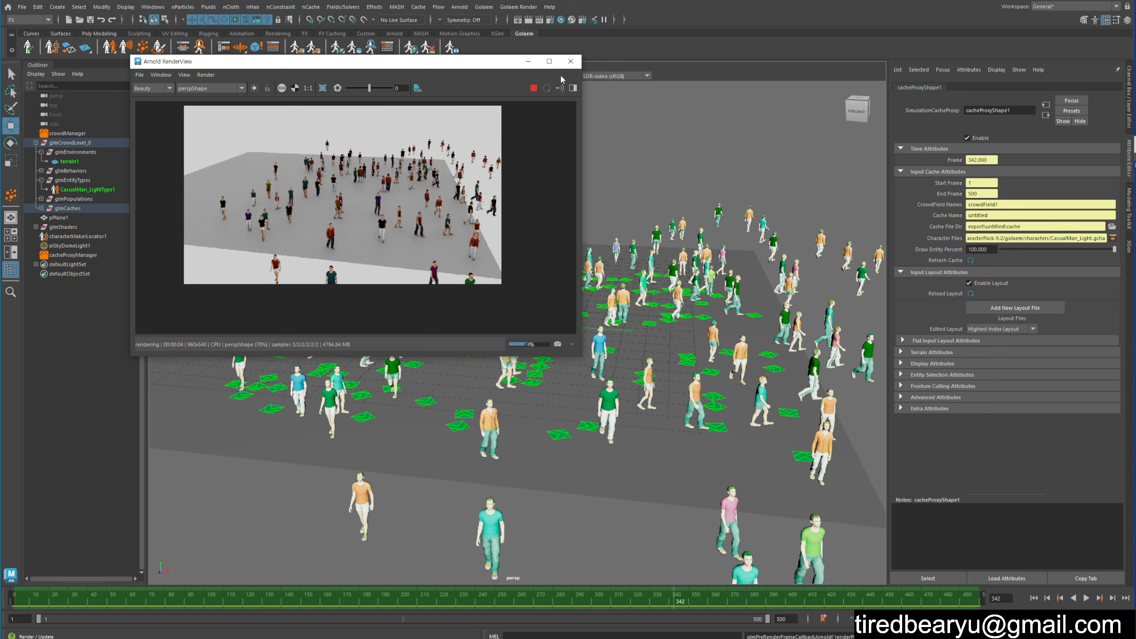
click(571, 62)
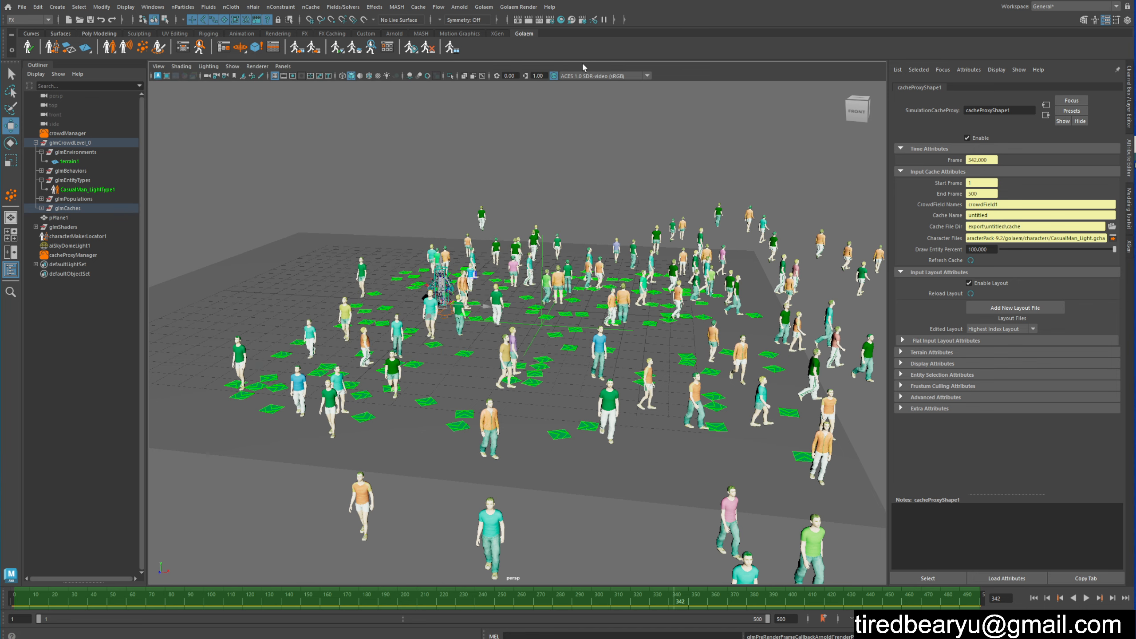
Show the scene in wireframe, switch to vertex selection, and select a single cached crowd character beyond the terrain's edge.
alt+drag(612, 160, 604, 238)
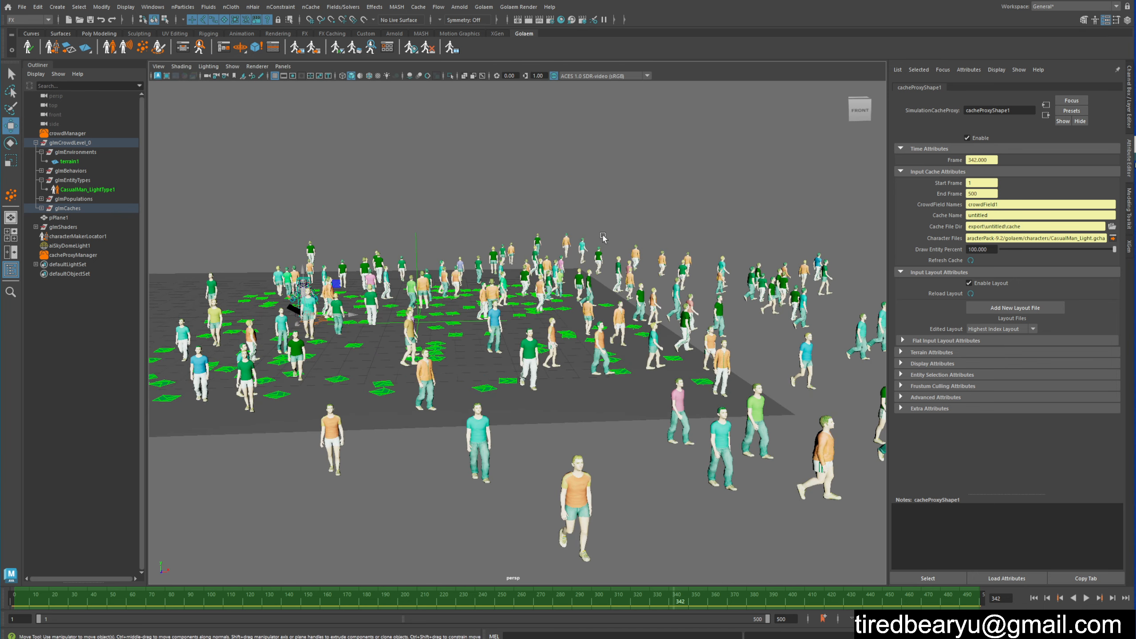
click(843, 314)
alt+drag(820, 306, 805, 316)
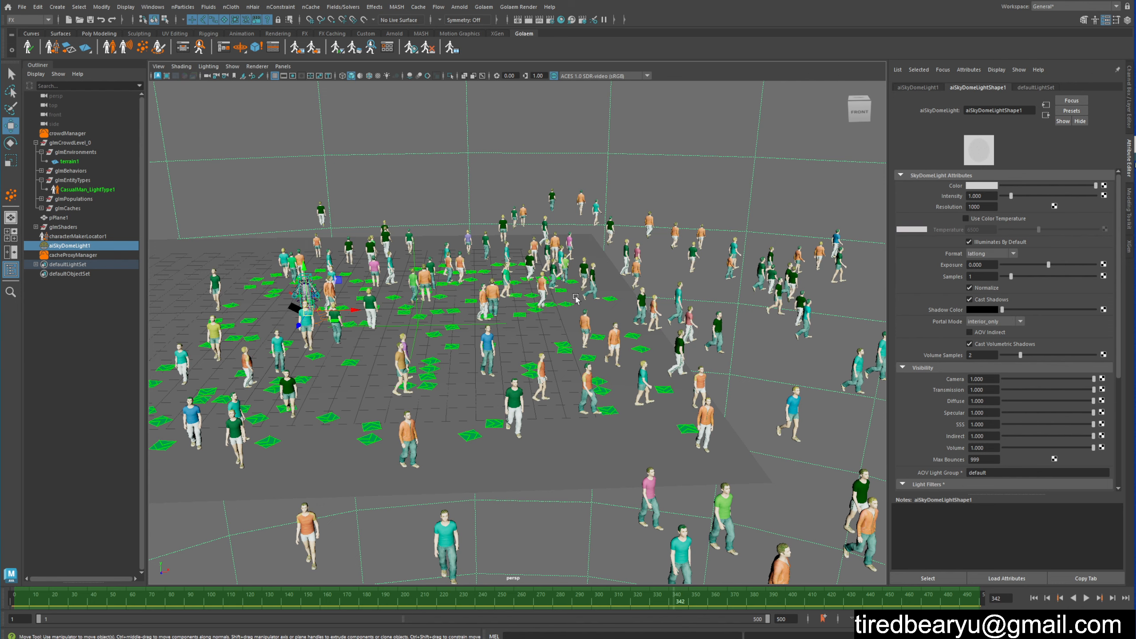
alt+drag(576, 298, 606, 345)
scroll(606, 346, down, 5)
middle_drag(606, 345, 583, 303)
alt+drag(609, 343, 618, 309)
key(4)
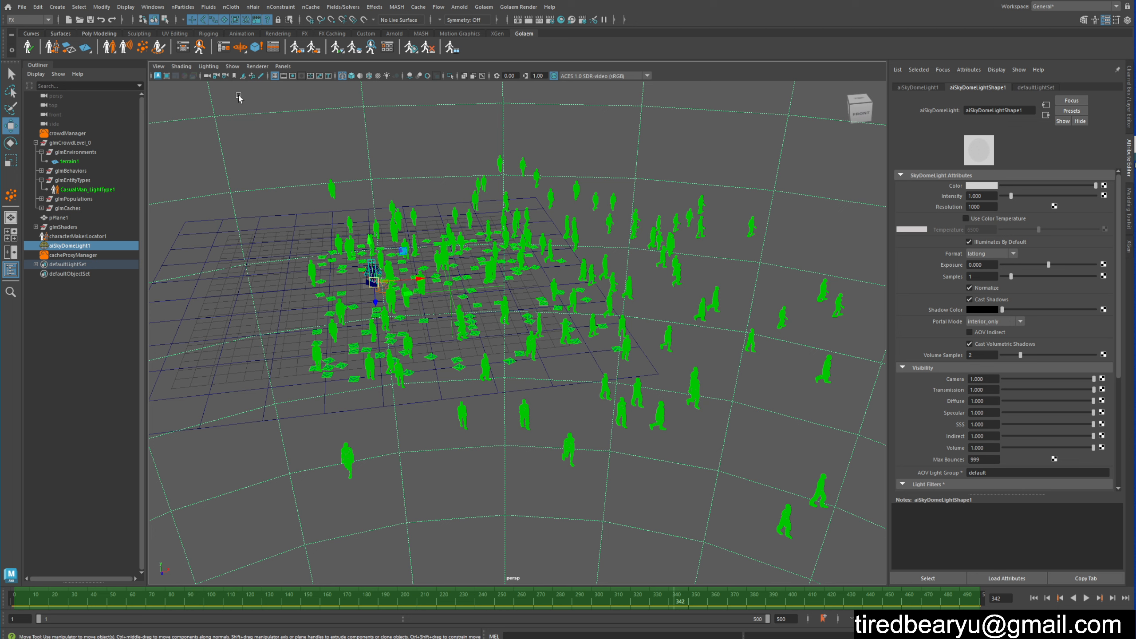
key(F9)
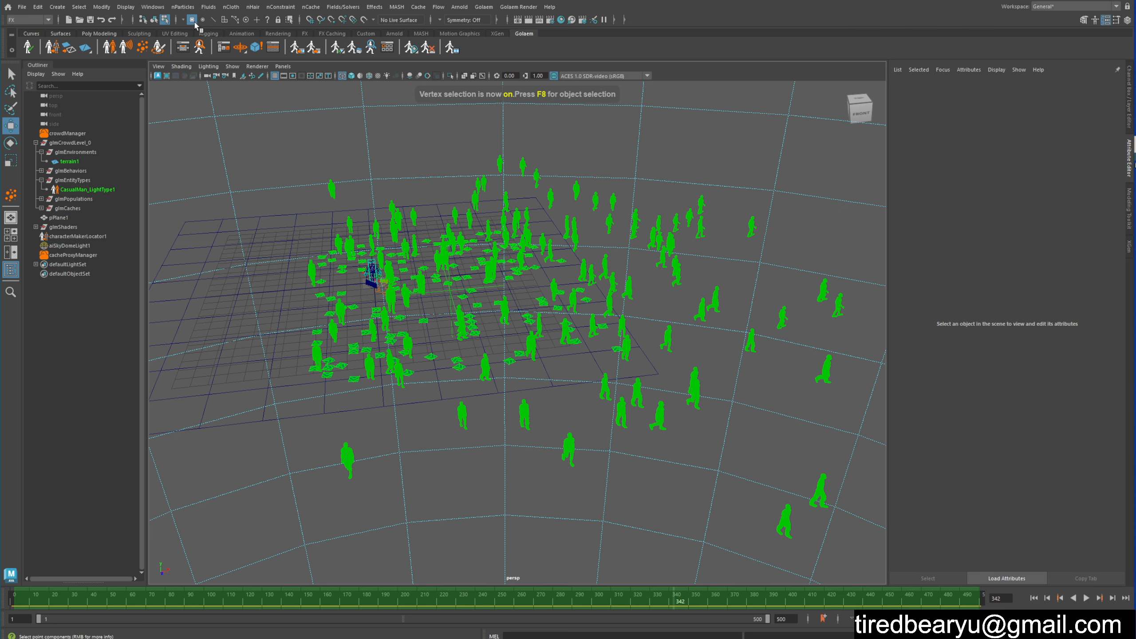
click(698, 402)
Move the selected crowd character, scale it up to about 4.89, and restore the shaded display.
alt+drag(696, 402, 741, 417)
alt+drag(743, 466, 771, 443)
key(r)
alt+middle_drag(772, 443, 693, 405)
mouse_move(693, 404)
alt+mouse_down()
mouse_move(571, 322)
mouse_move(544, 324)
mouse_move(582, 347)
mouse_move(598, 385)
mouse_move(609, 380)
alt+mouse_up()
key(5)
alt+right_drag(609, 380, 743, 340)
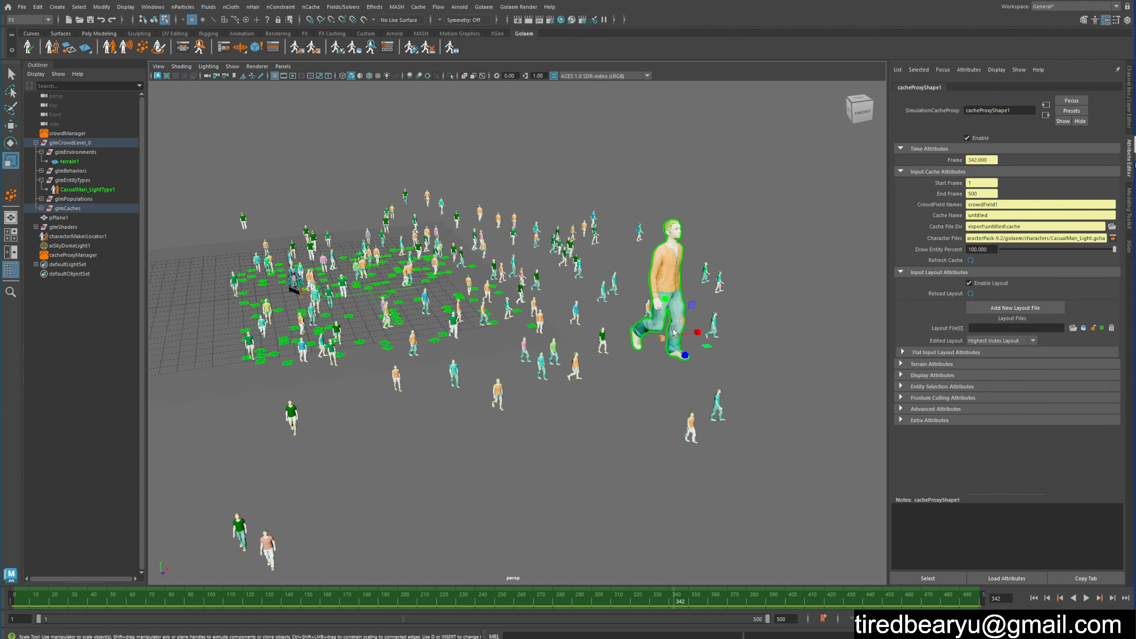
Render the crowd with the enlarged character in Arnold, close the render, and scrub the timeline to frame 312.
click(464, 15)
click(467, 23)
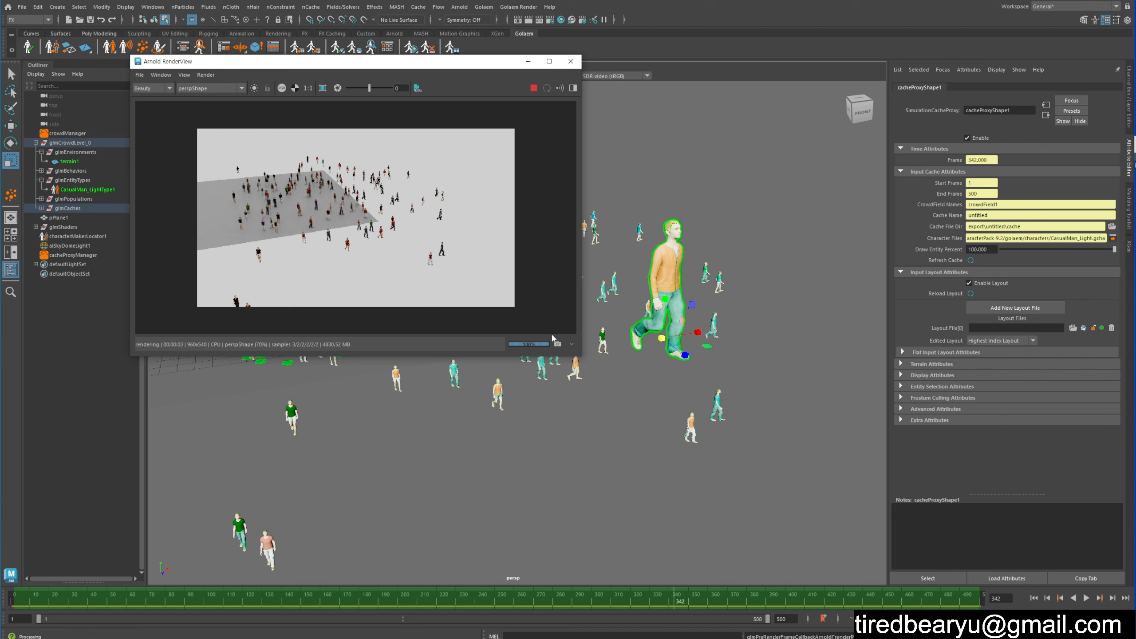
click(571, 62)
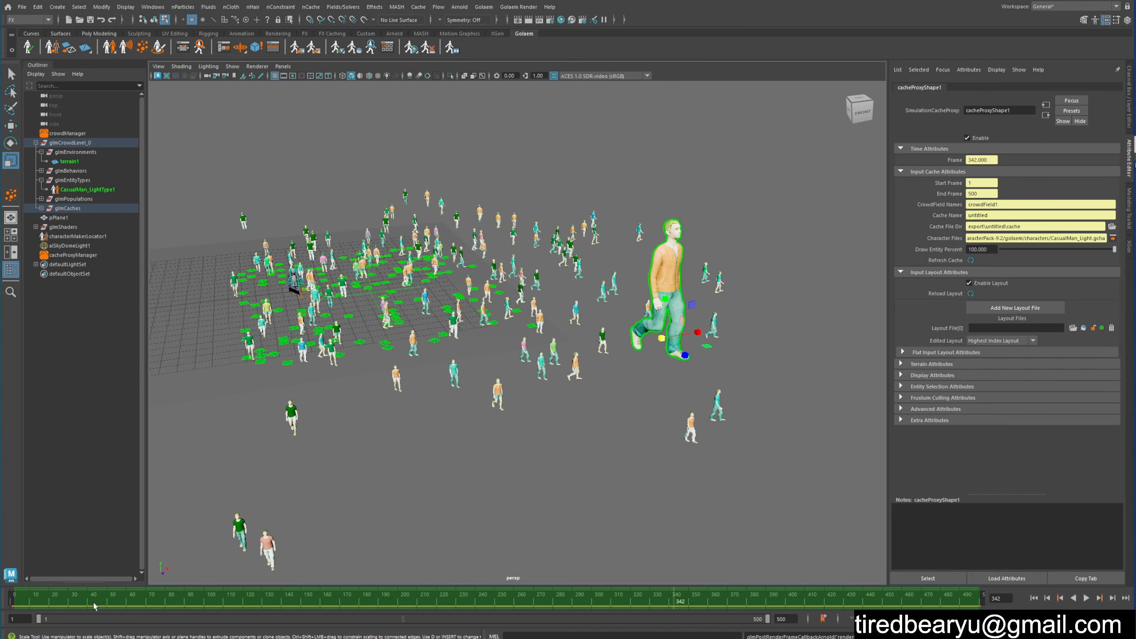
drag(94, 605, 617, 618)
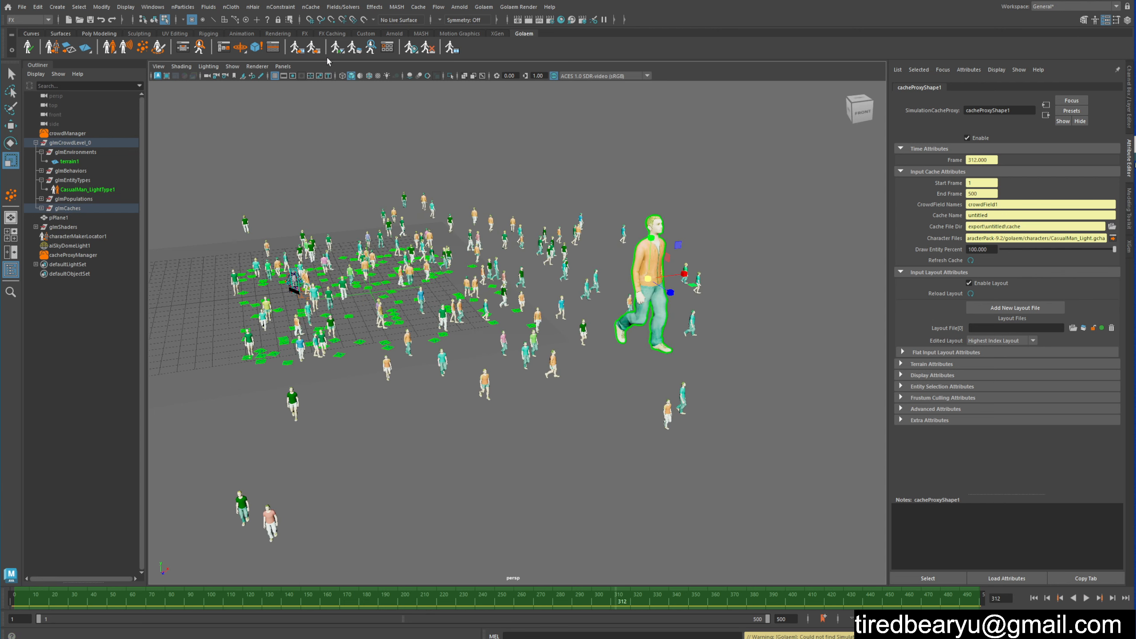
Open the Golaem Layout Editor and widen its window to show the full node chain for cacheProxyShape1.
click(353, 48)
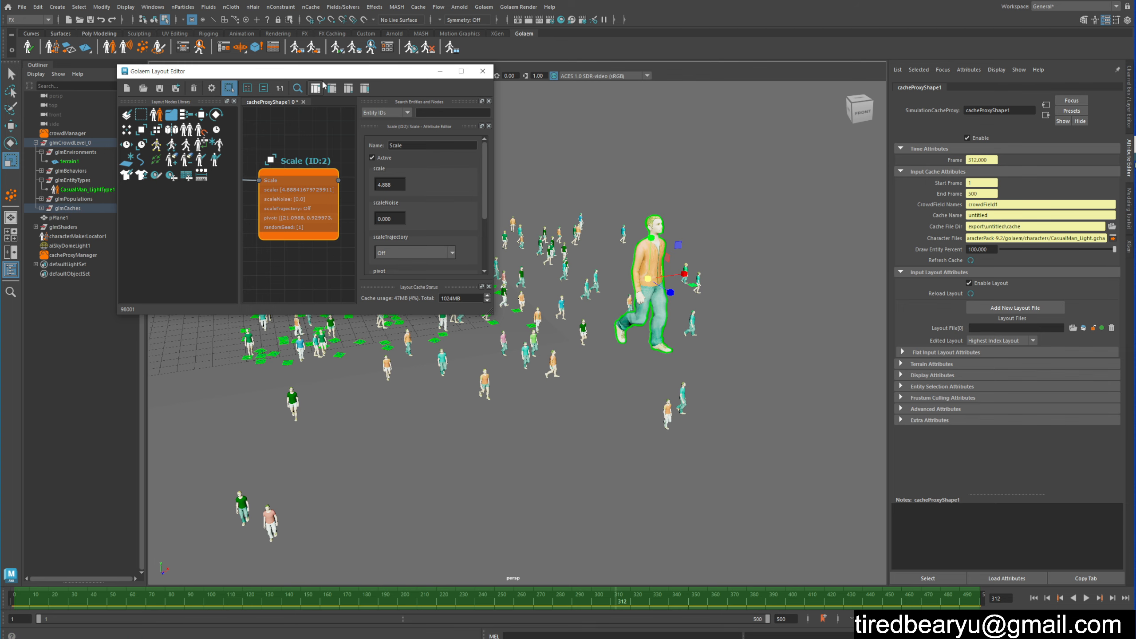
drag(322, 73, 893, 110)
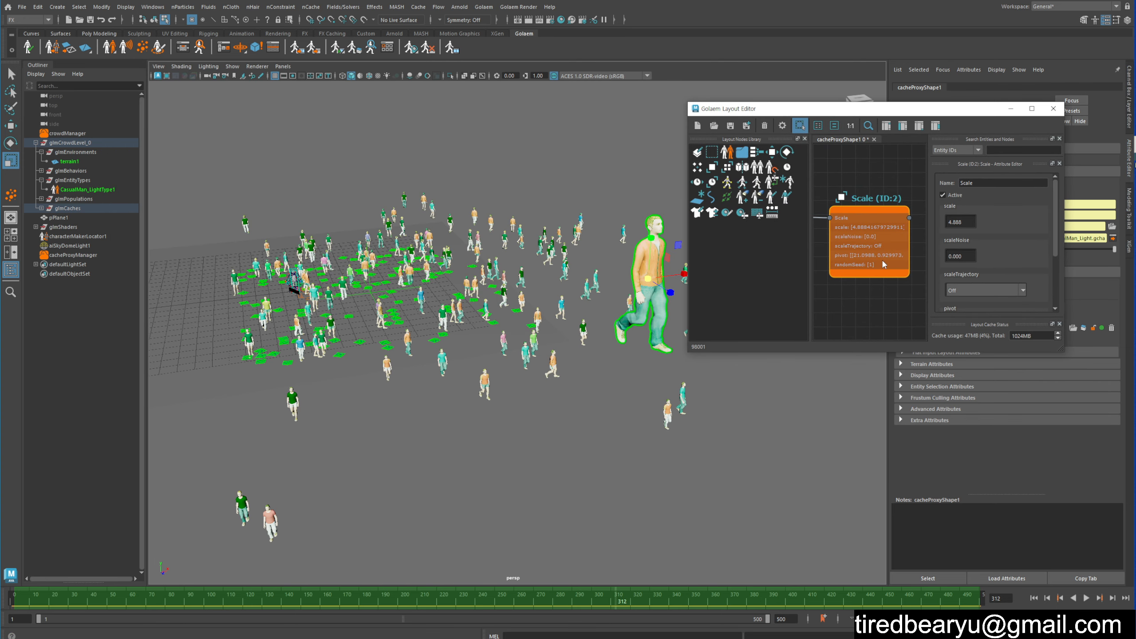
scroll(883, 260, down, 2)
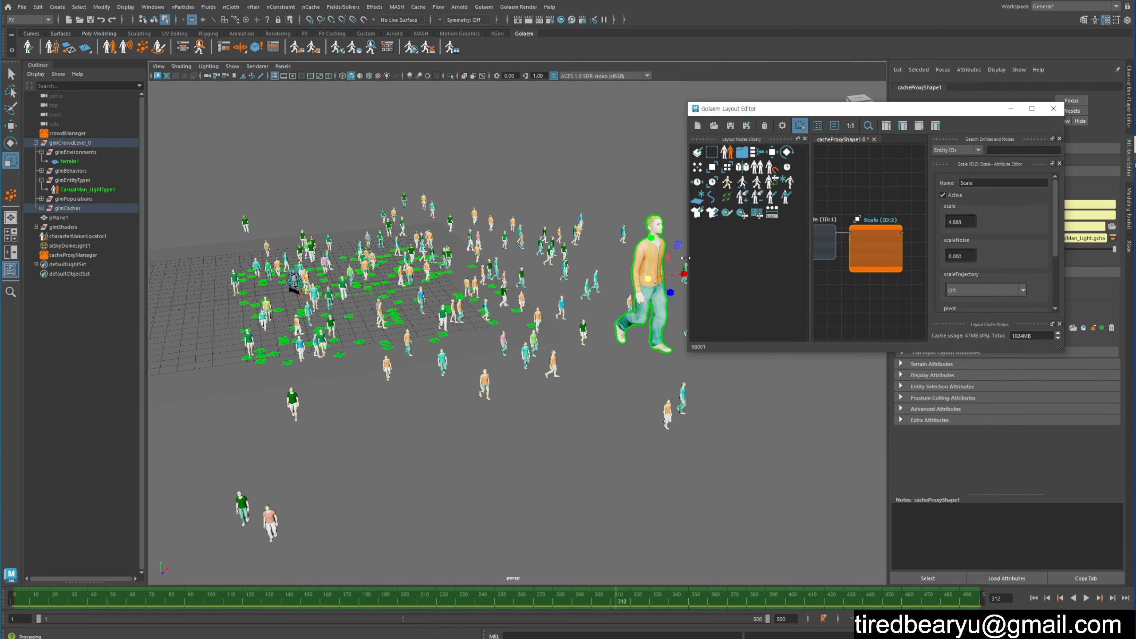
drag(685, 258, 425, 245)
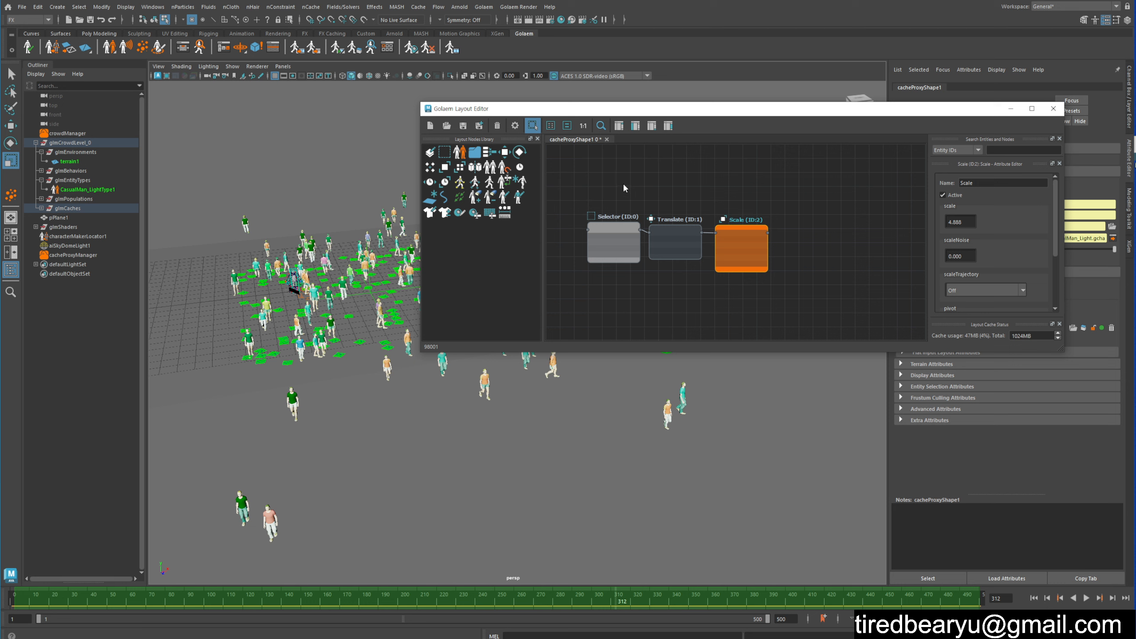
Inspect the Selector, Translate and Scale layout nodes, space the Scale node farther from Translate, and move the editor clear of the enlarged character.
click(558, 191)
click(607, 233)
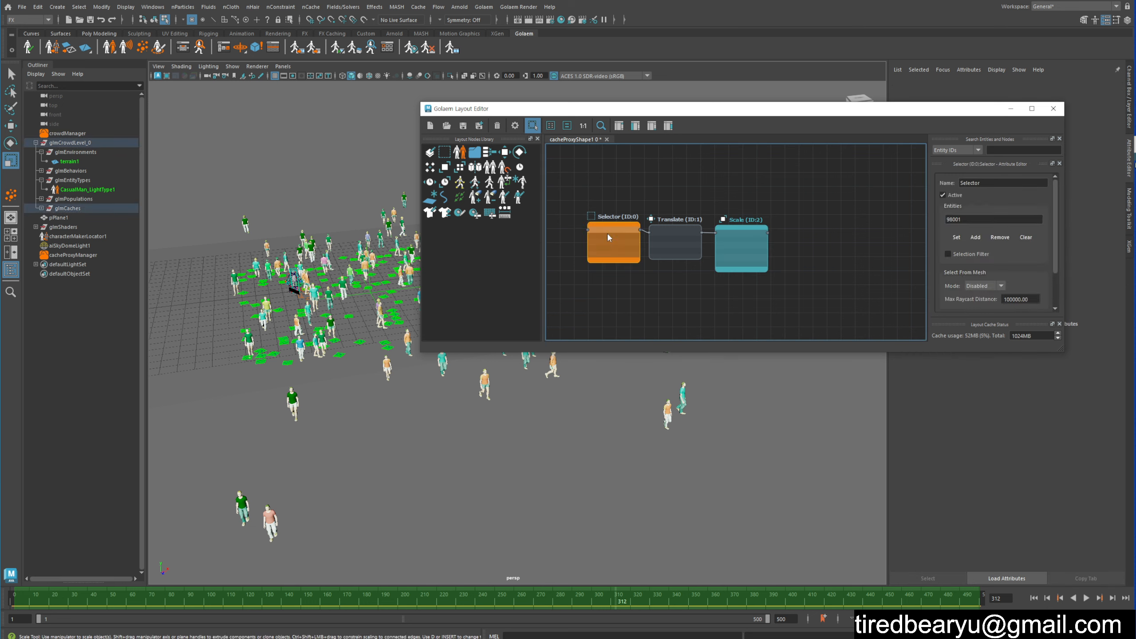
click(673, 236)
drag(756, 244, 776, 236)
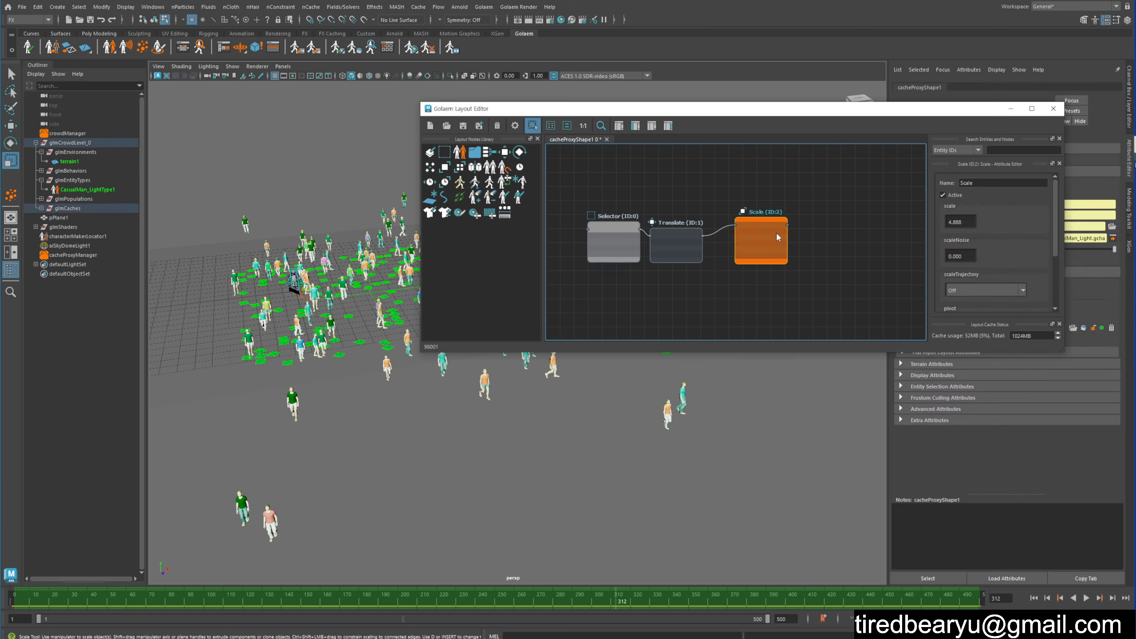
drag(632, 110, 718, 27)
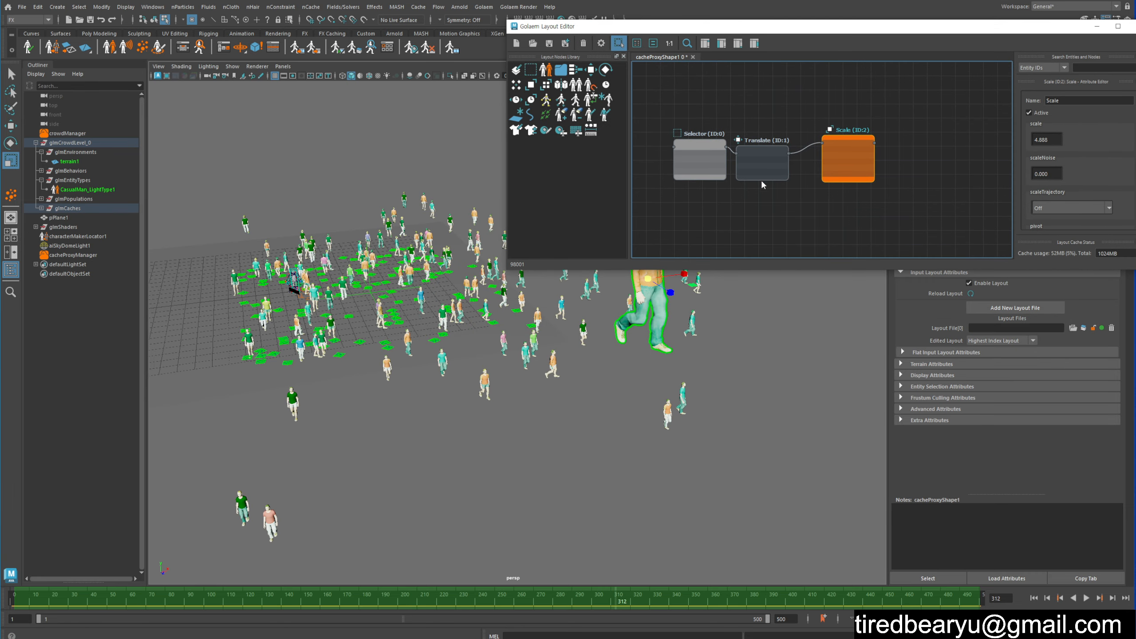
Save the cacheProxyShape1 layout as a Golaem layout file named aaa in the project's cache folder.
click(549, 43)
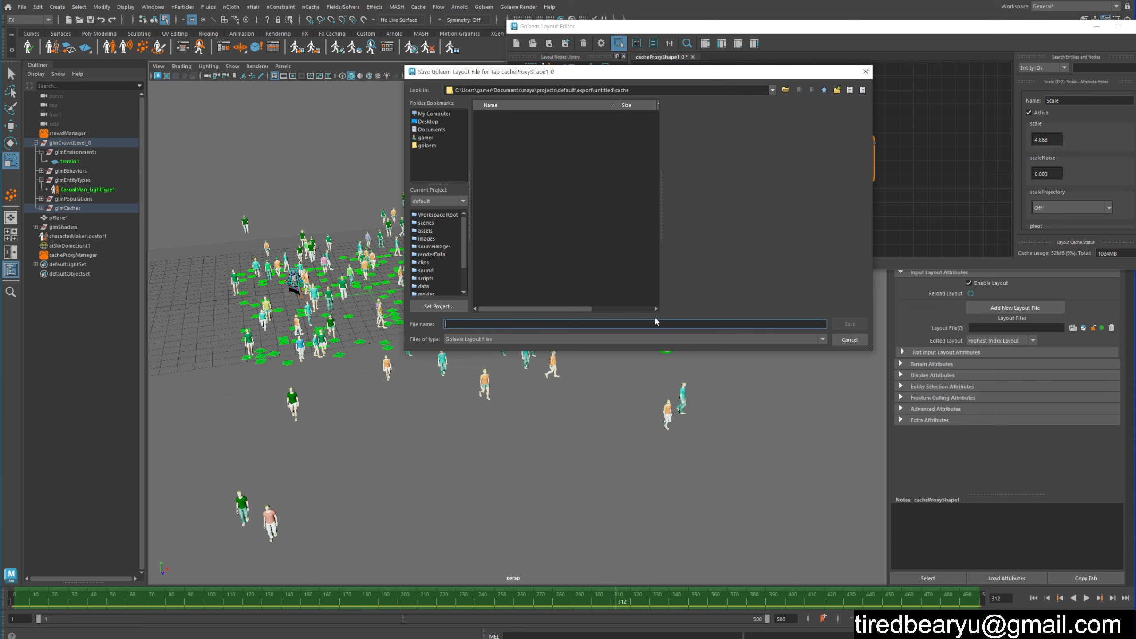
text(aaa)
click(849, 324)
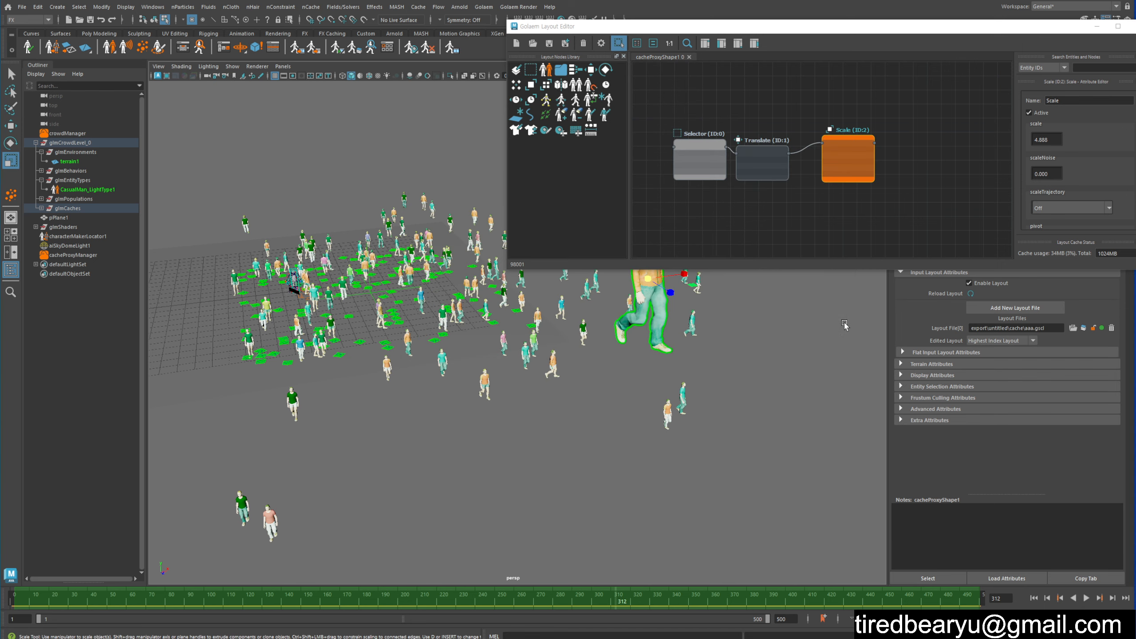
Render the perspective view of the crowd in Arnold with the saved layout, and close the render.
alt+drag(702, 341, 680, 365)
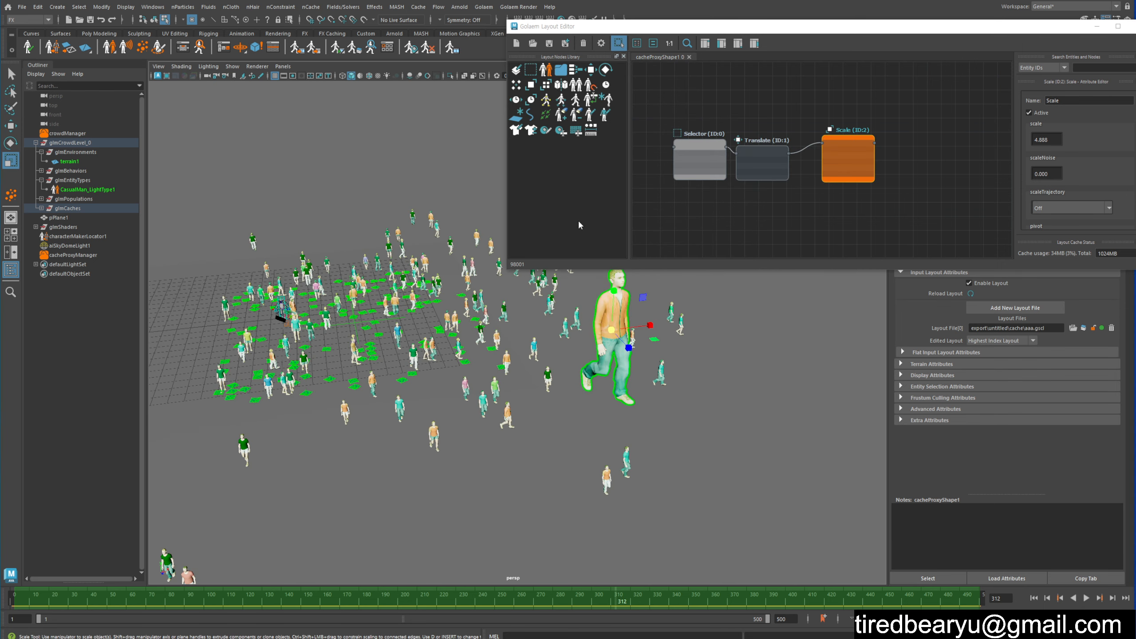
click(459, 7)
click(468, 25)
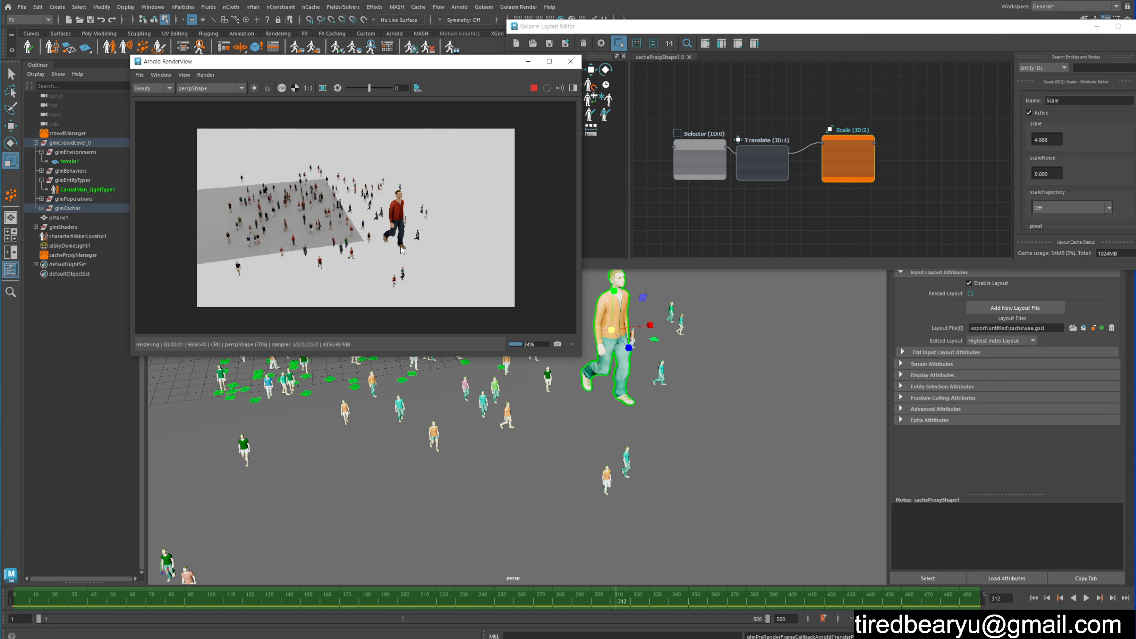
click(570, 61)
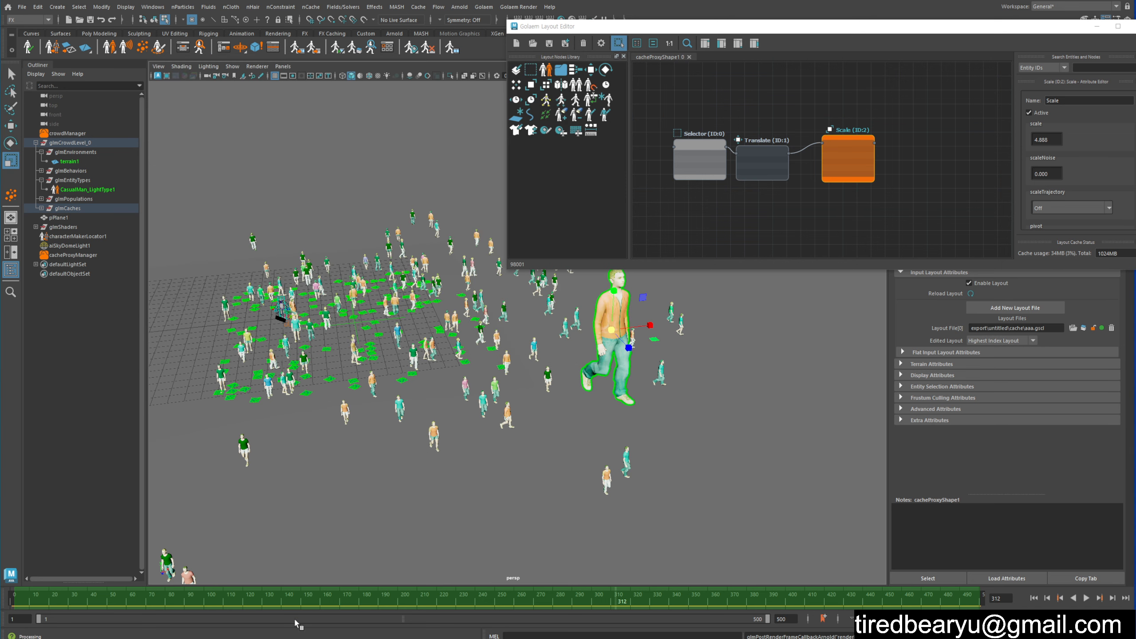
Scrub and play the cached crowd animation with the enlarged character, stopping at frame 44.
mouse_move(286, 595)
mouse_down()
mouse_move(96, 577)
mouse_move(436, 586)
mouse_up()
key(r)
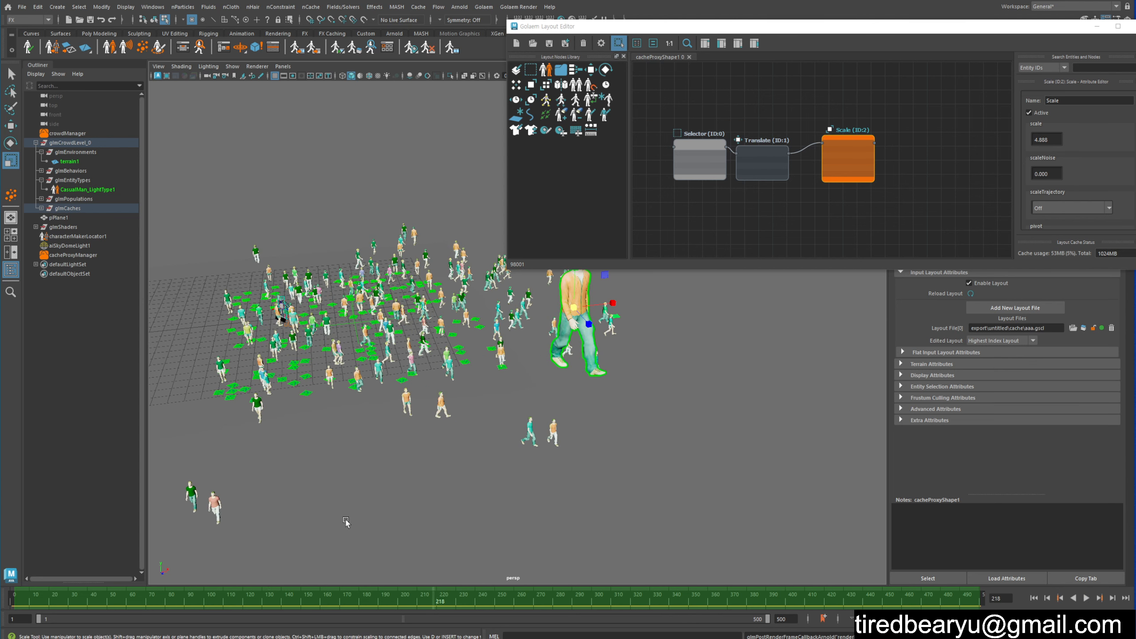
key(alt+v)
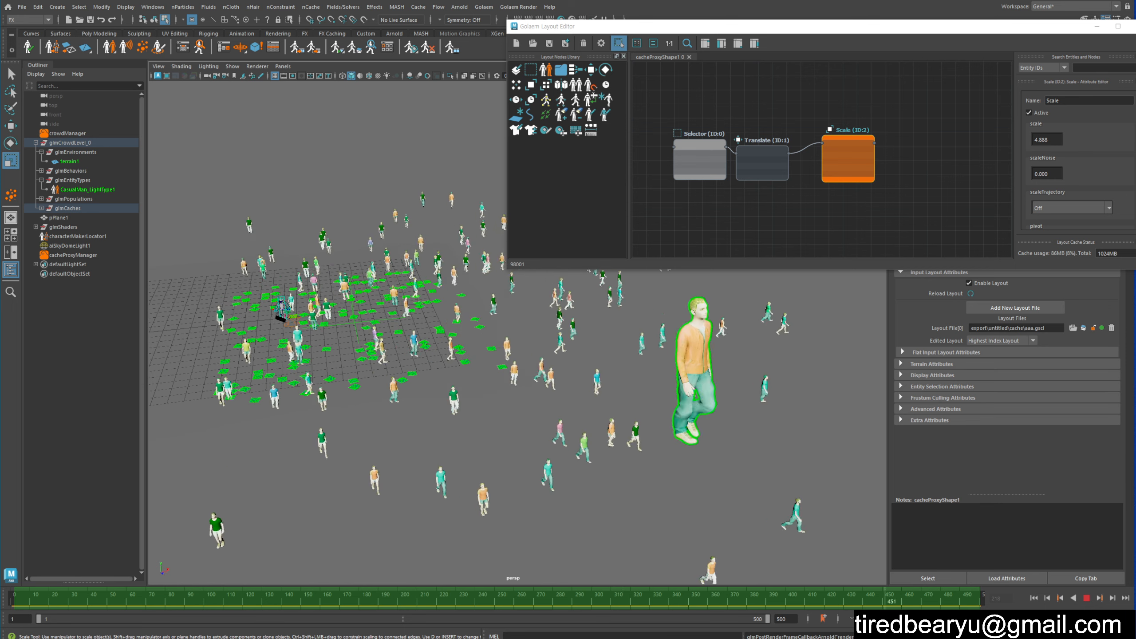
drag(962, 600, 98, 538)
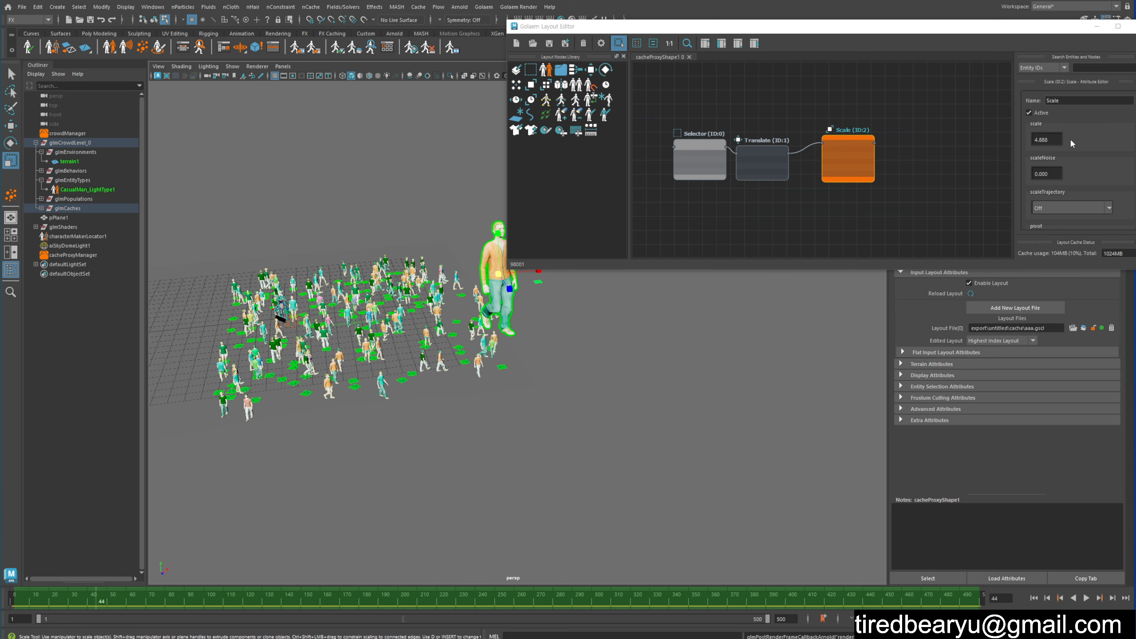
Close the Golaem Layout Editor, and review the Simulation Exporter settings for crowdField1 without exporting.
drag(964, 33, 951, 112)
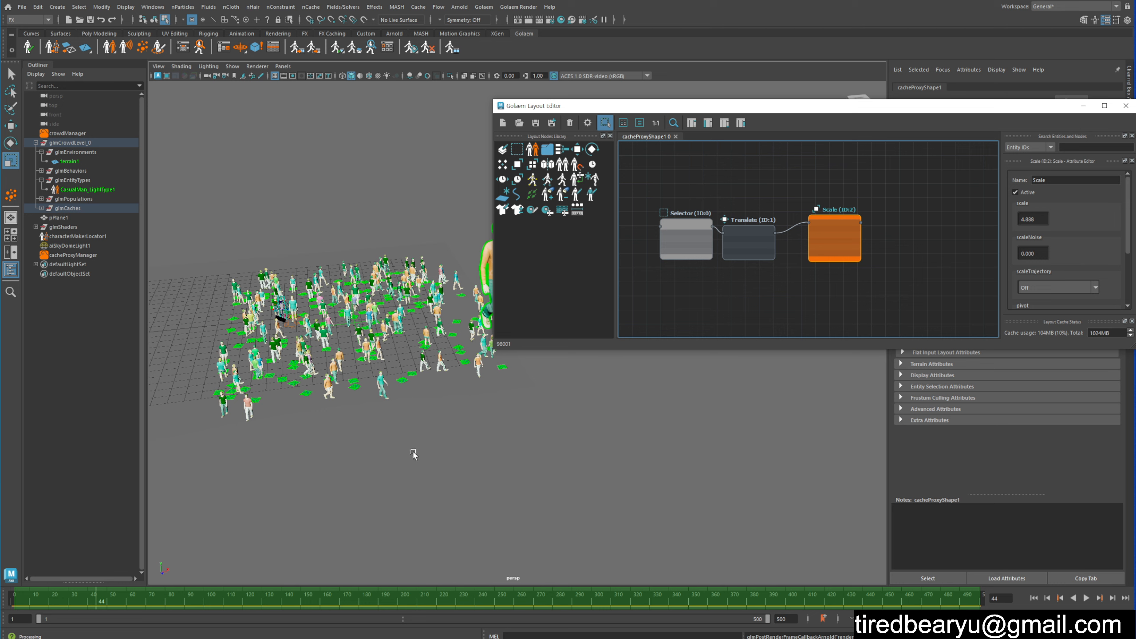
click(1126, 106)
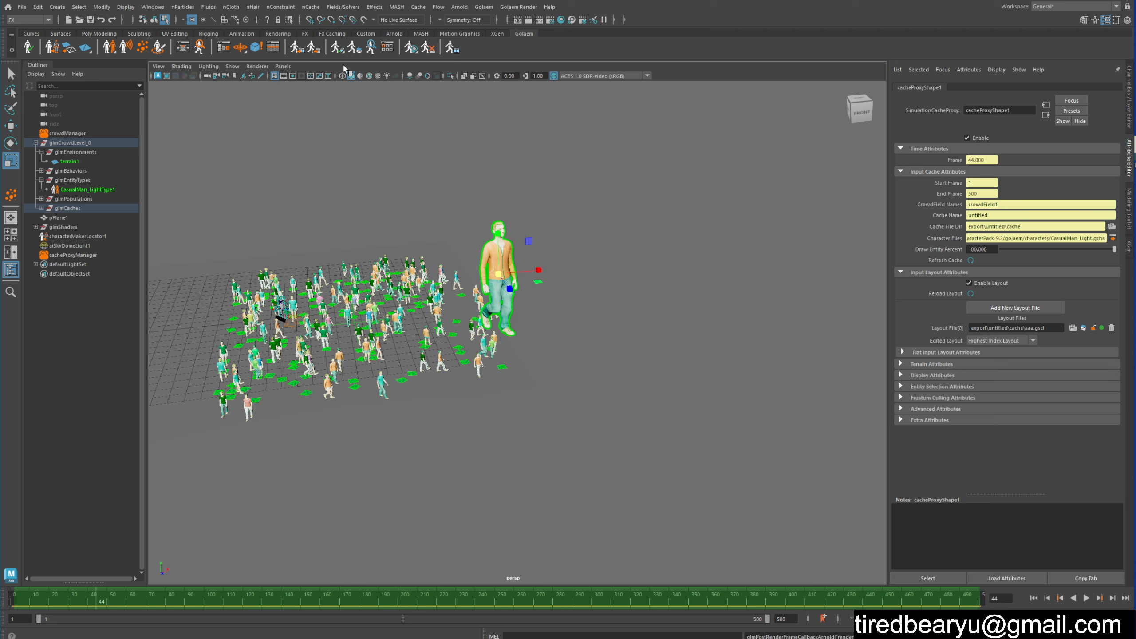
click(296, 47)
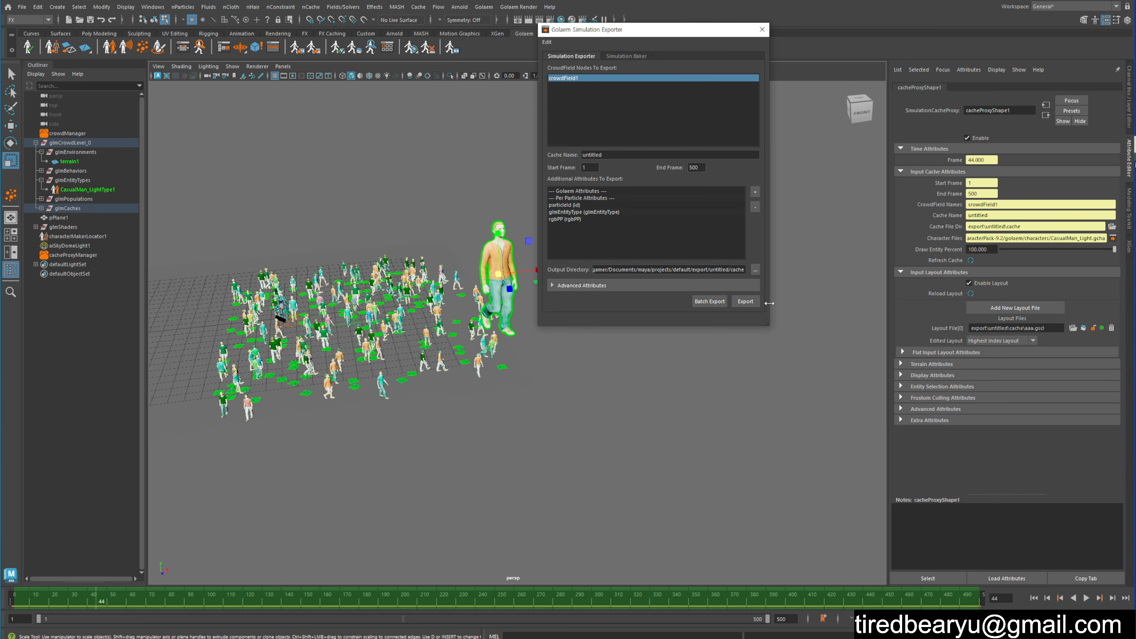
click(761, 29)
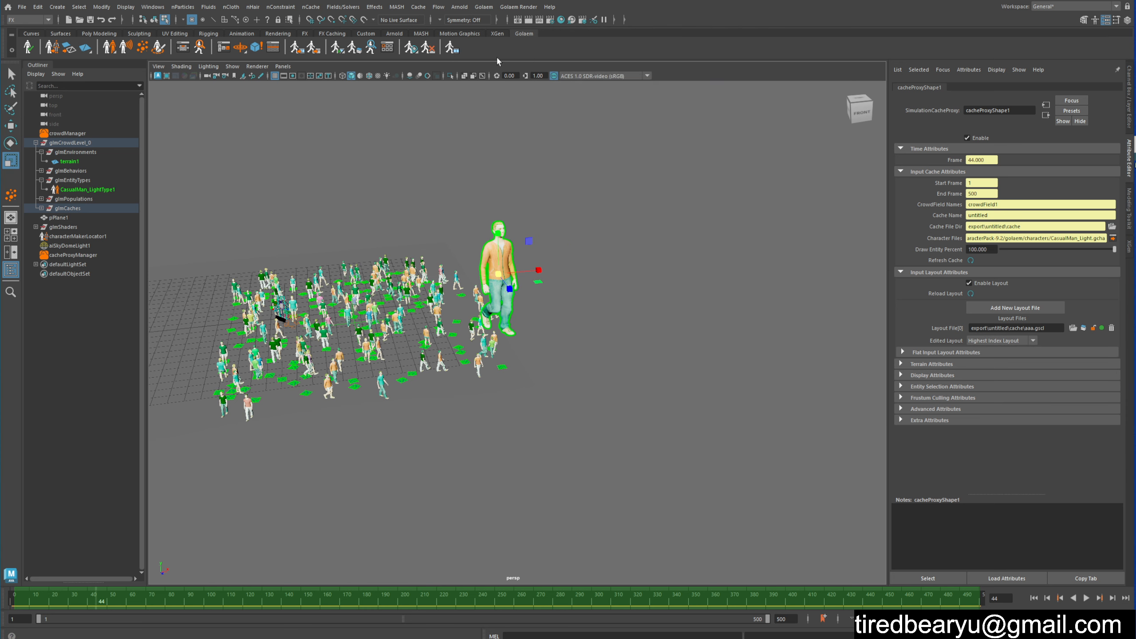
Switch the crowd mode from Cache back to Simulation and return the timeline to frame 1.
click(454, 52)
alt+middle_drag(596, 258, 673, 221)
alt+drag(594, 262, 592, 280)
drag(41, 598, 2, 597)
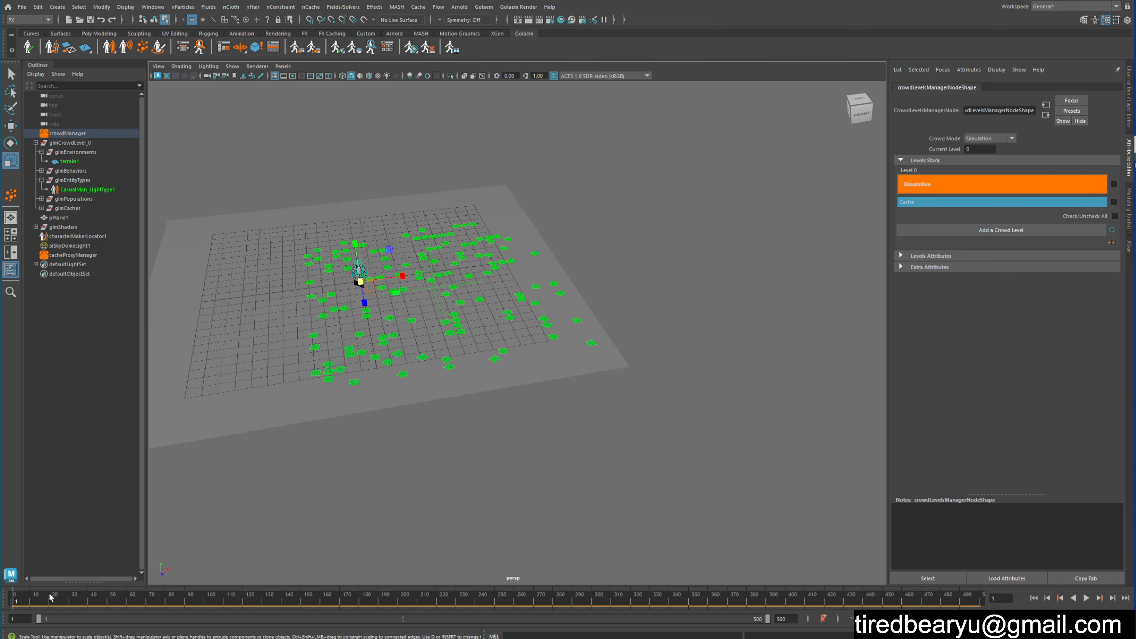
Play the live crowd simulation from the start to frame 76 and view the walking characters up close.
click(1087, 597)
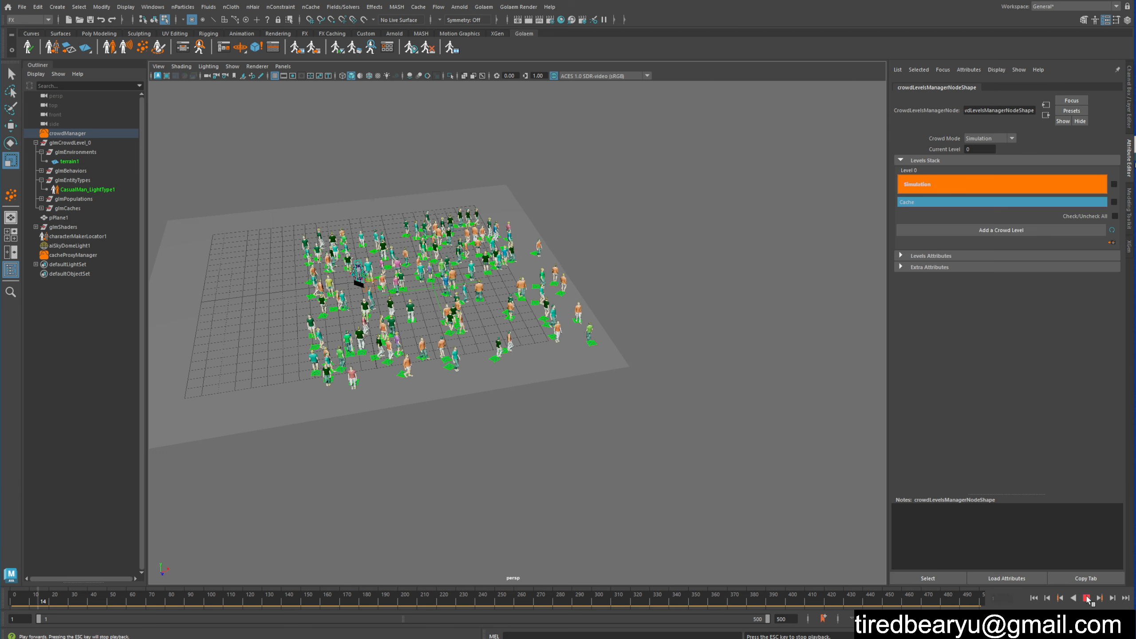
click(1087, 599)
mouse_move(684, 483)
alt+mouse_down()
mouse_move(676, 470)
mouse_move(677, 486)
alt+mouse_up()
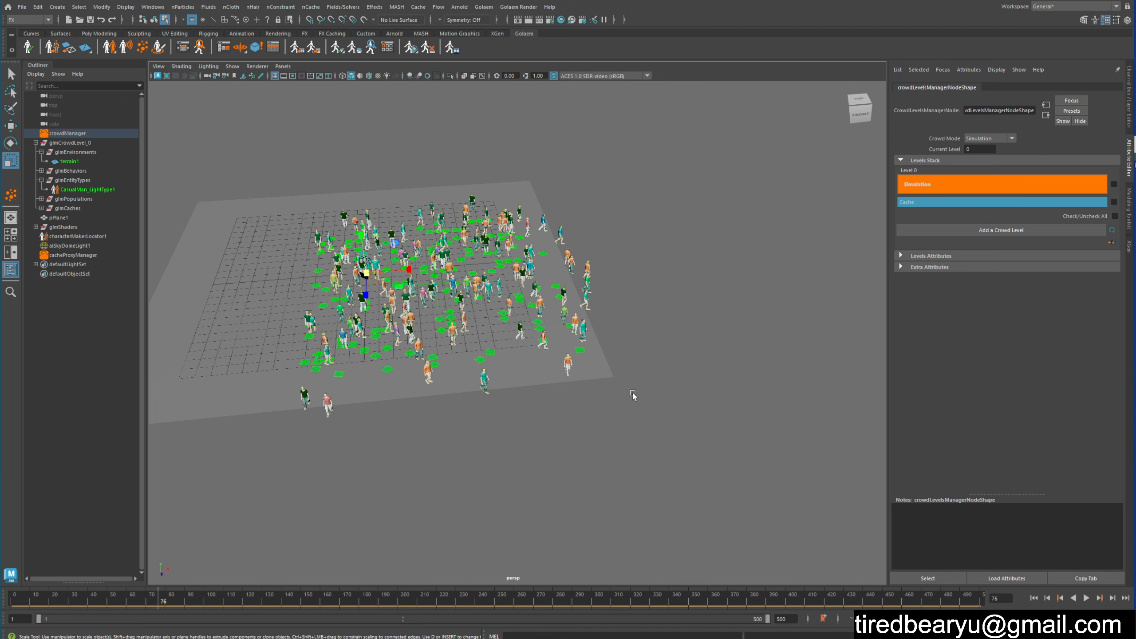
alt+drag(637, 393, 826, 396)
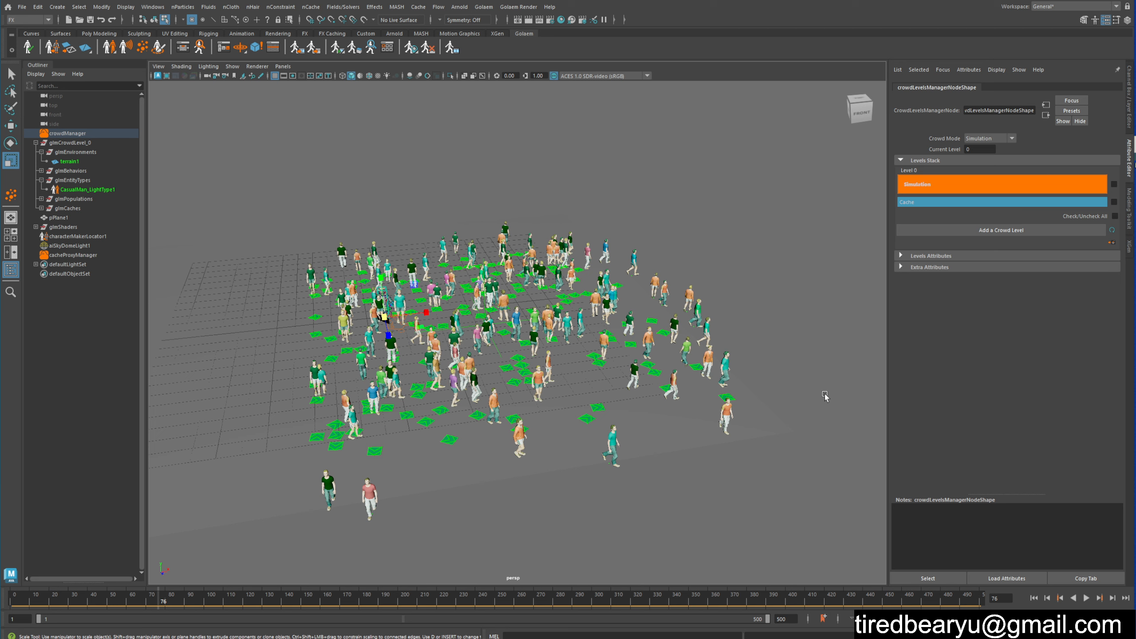